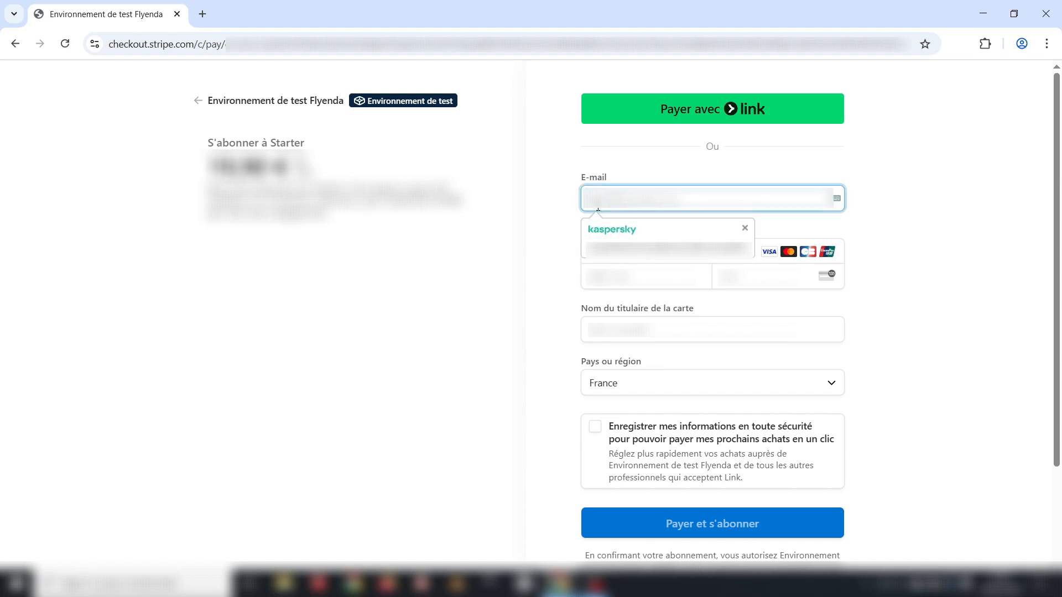
- Finish the e-mail and enter the test card number, expiry, CVC and cardholder name
type(".com")
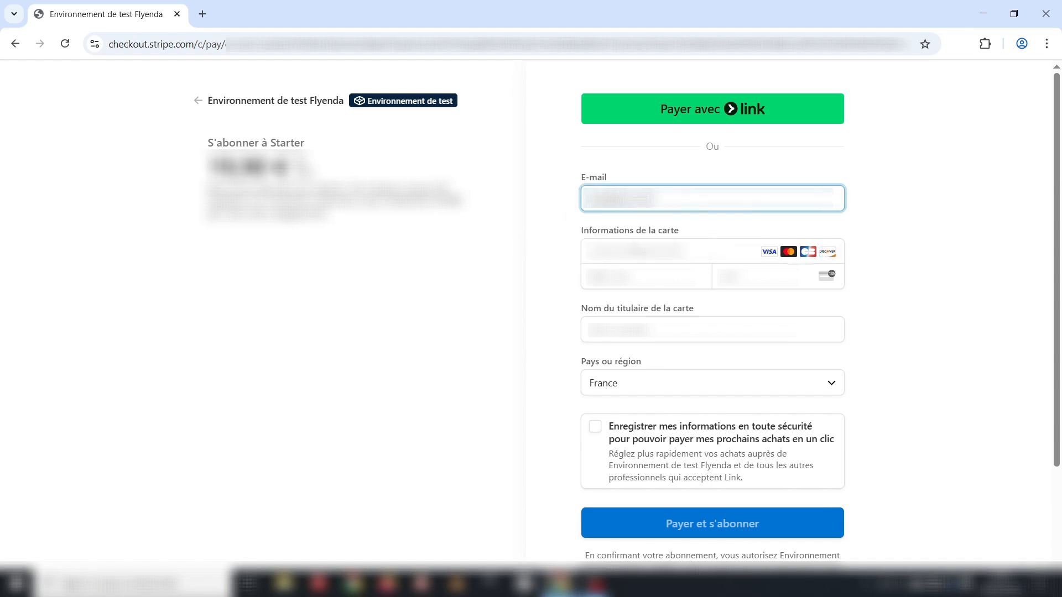
left_click(794, 259)
type("4242424242424242")
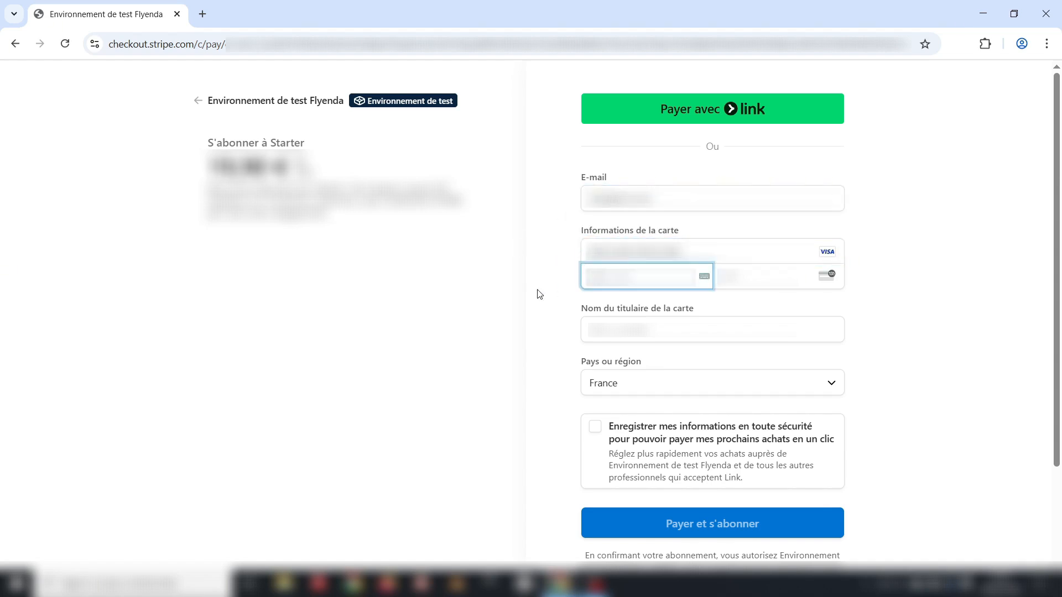
type("1234123")
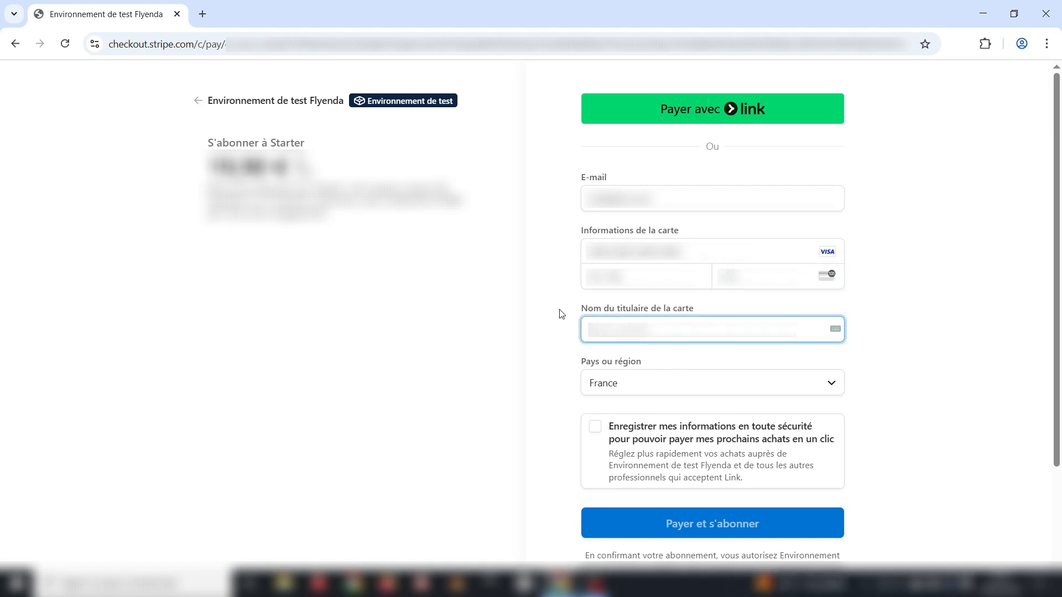
type("Flyenda")
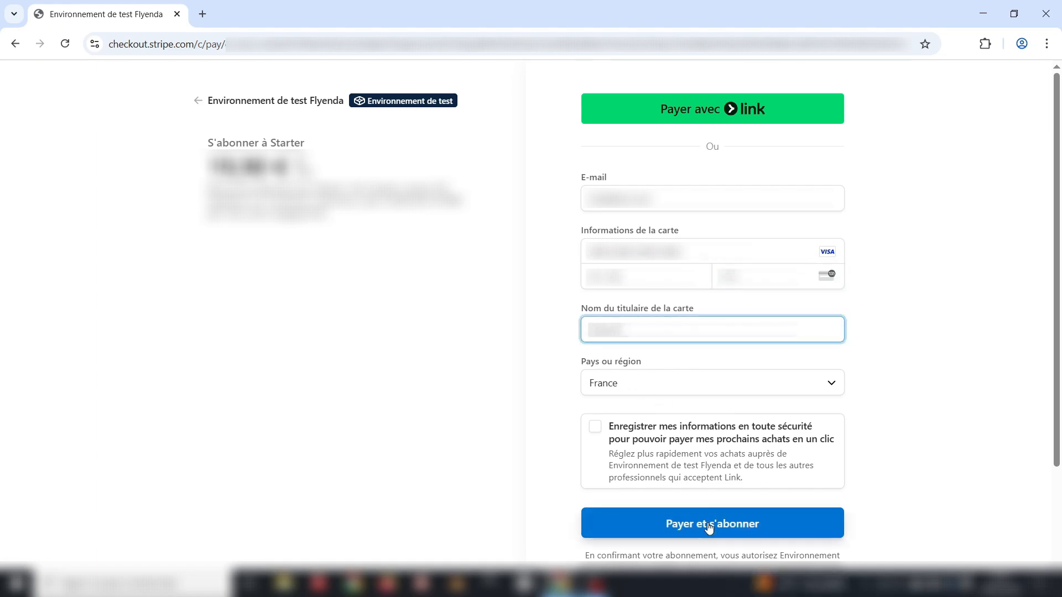
- Pay for the Starter subscription, confirm Starter is the current plan, then go to team management
left_click(708, 523)
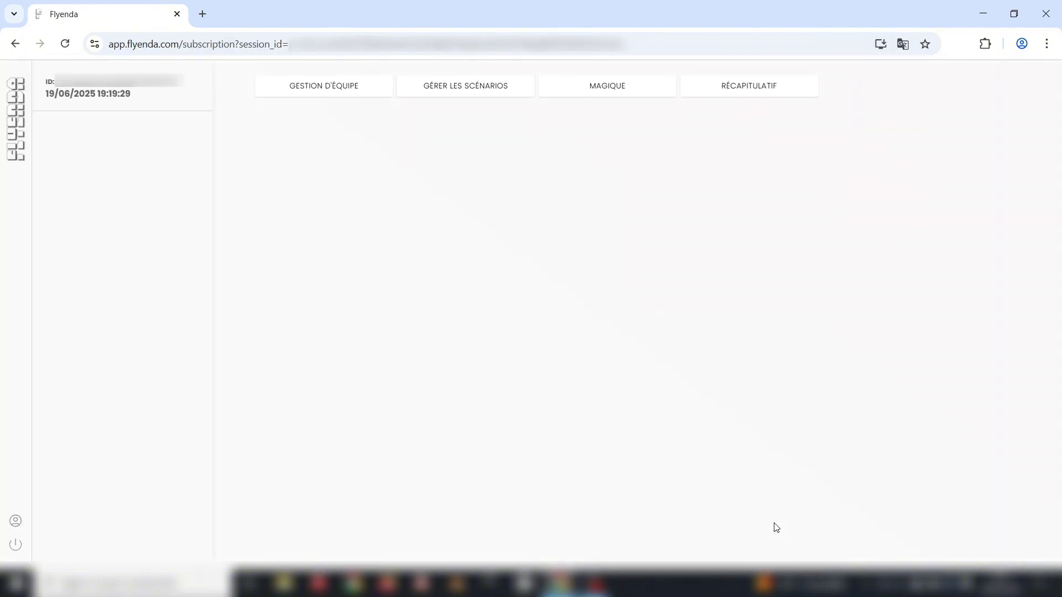
left_click(17, 521)
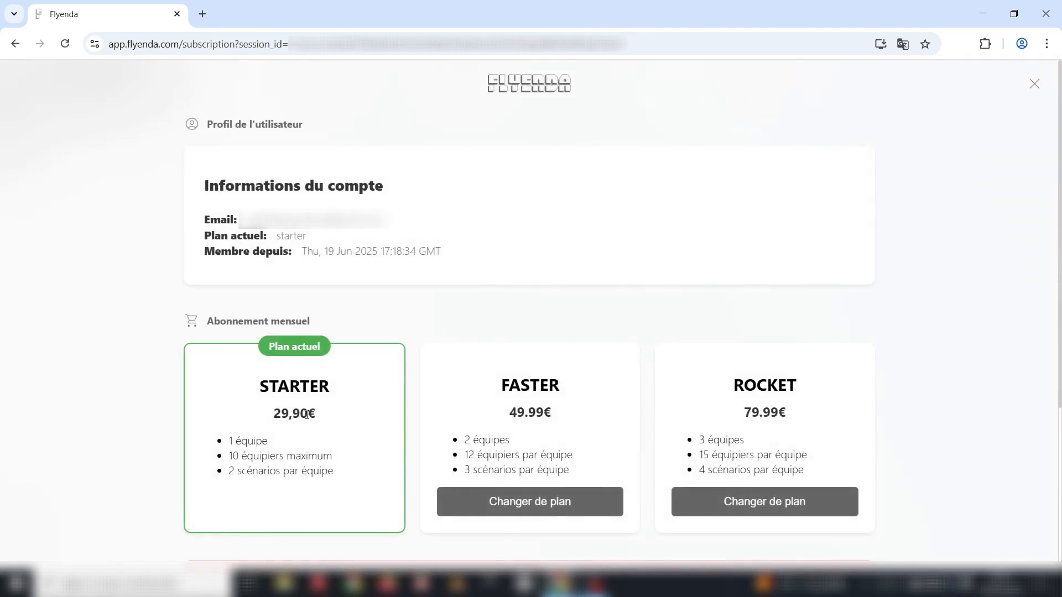
left_click(1035, 85)
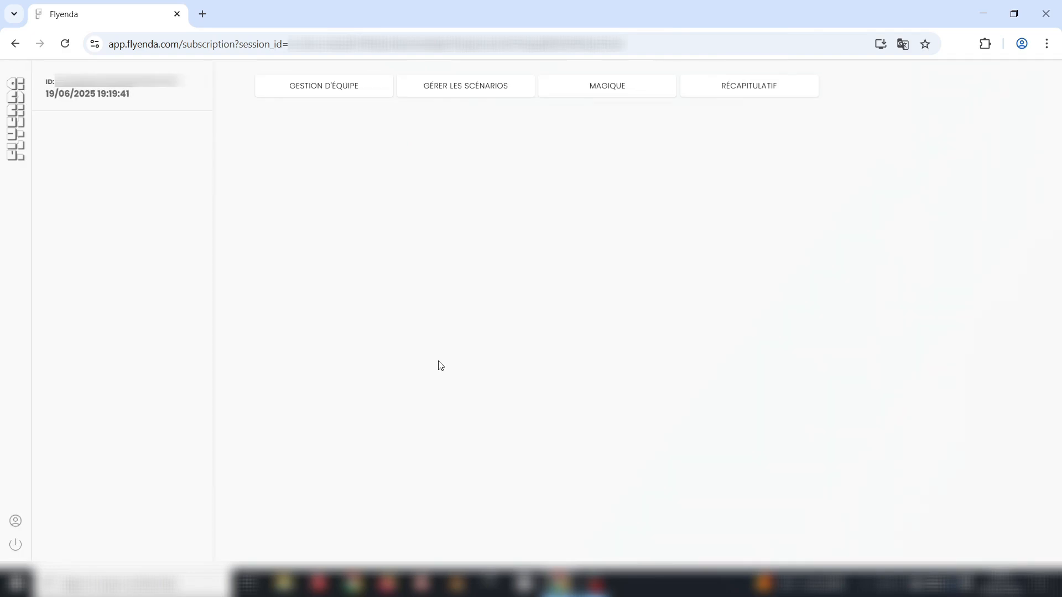
left_click(322, 90)
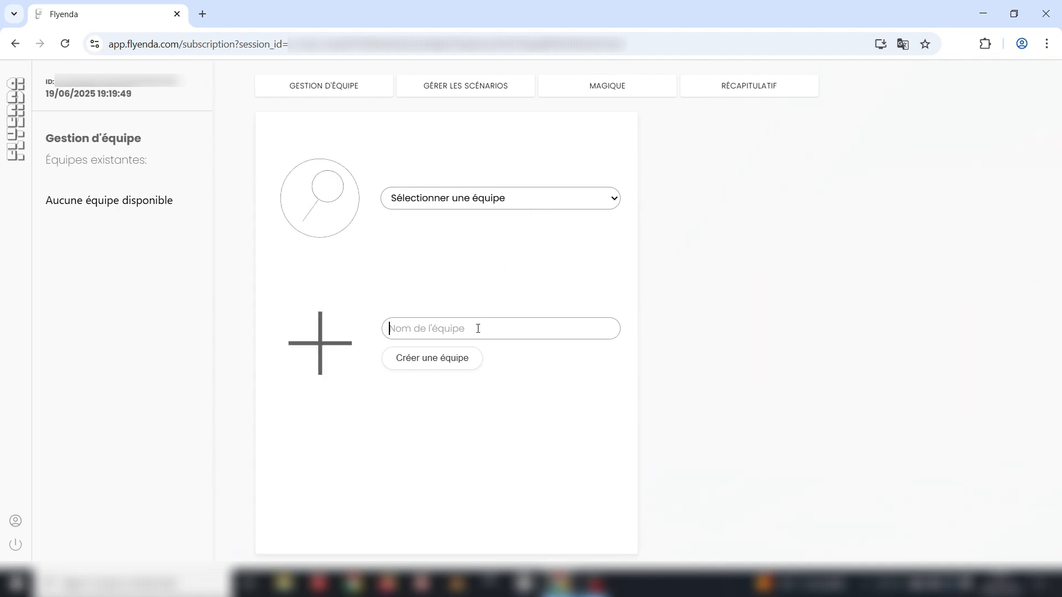
- Create a new team named 'Equipe étage 3'
left_click(424, 326)
type("Equipe ")
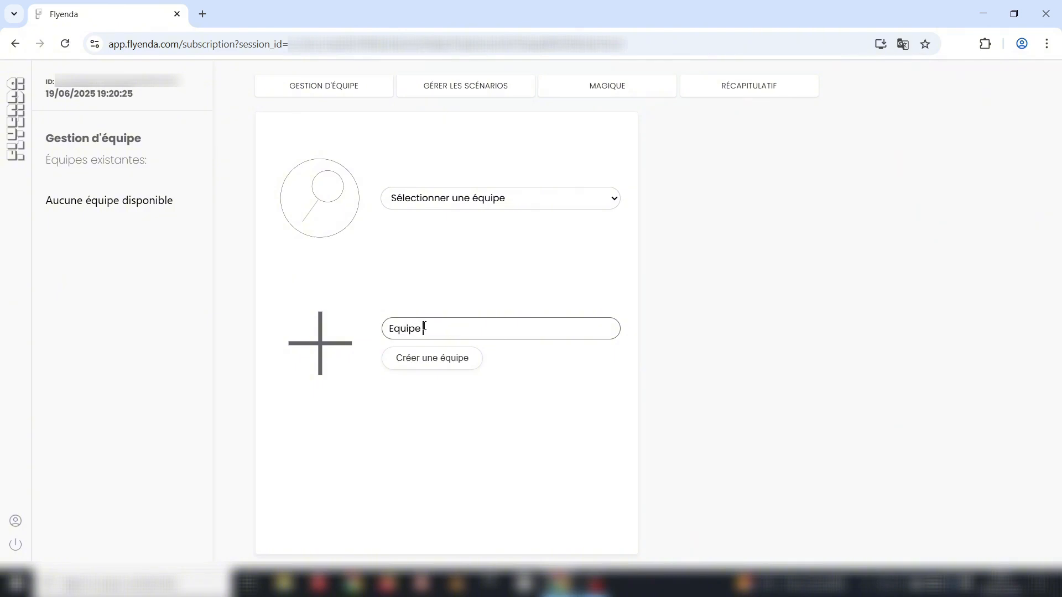
type("étage 3")
left_click(431, 366)
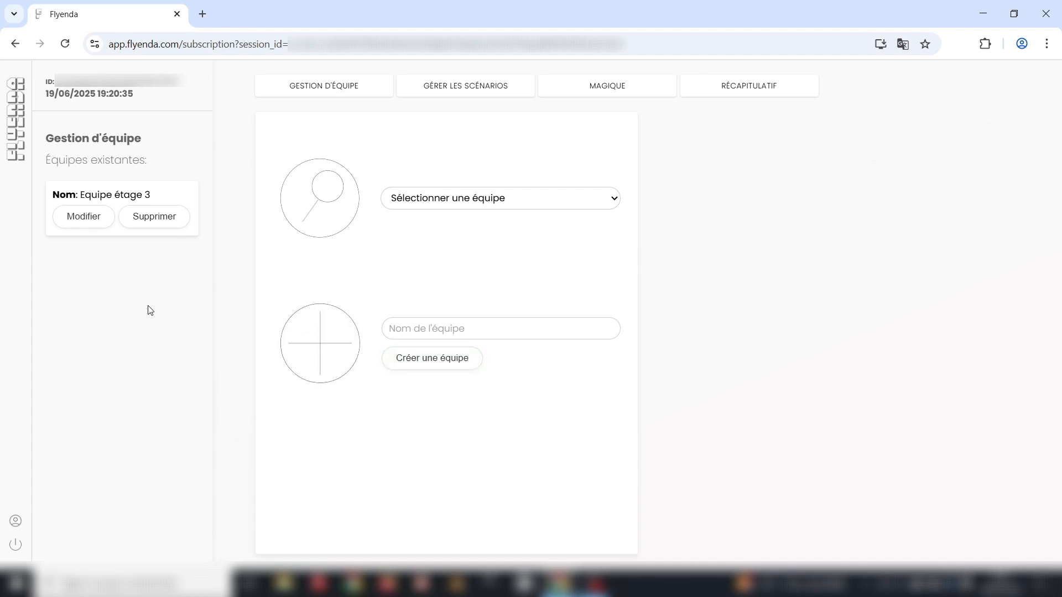
- Begin renaming the team to 'Équipe comptabilité'
left_click(83, 218)
triple_click(80, 197)
key("BackSpace")
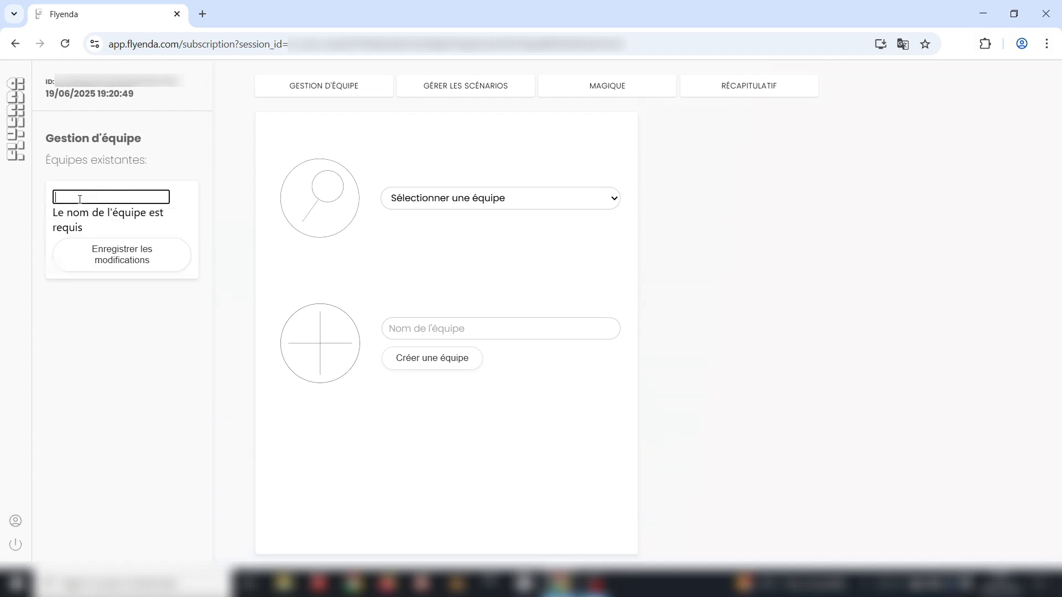
type("Équipe com")
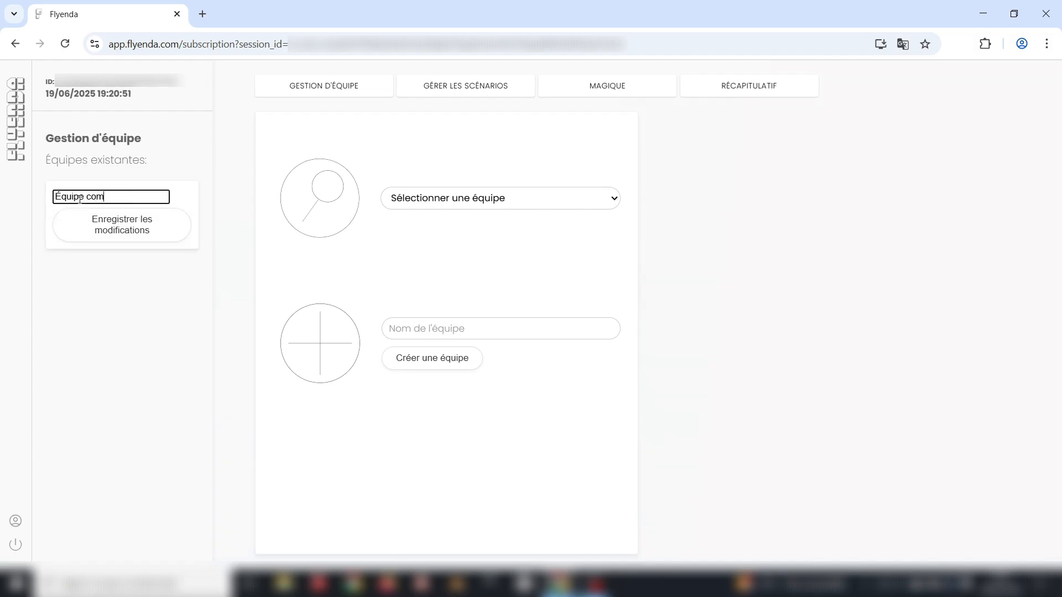
type("ptabilité")
- Save the name 'Équipe comptabilité' and add two members to the team
left_click(103, 231)
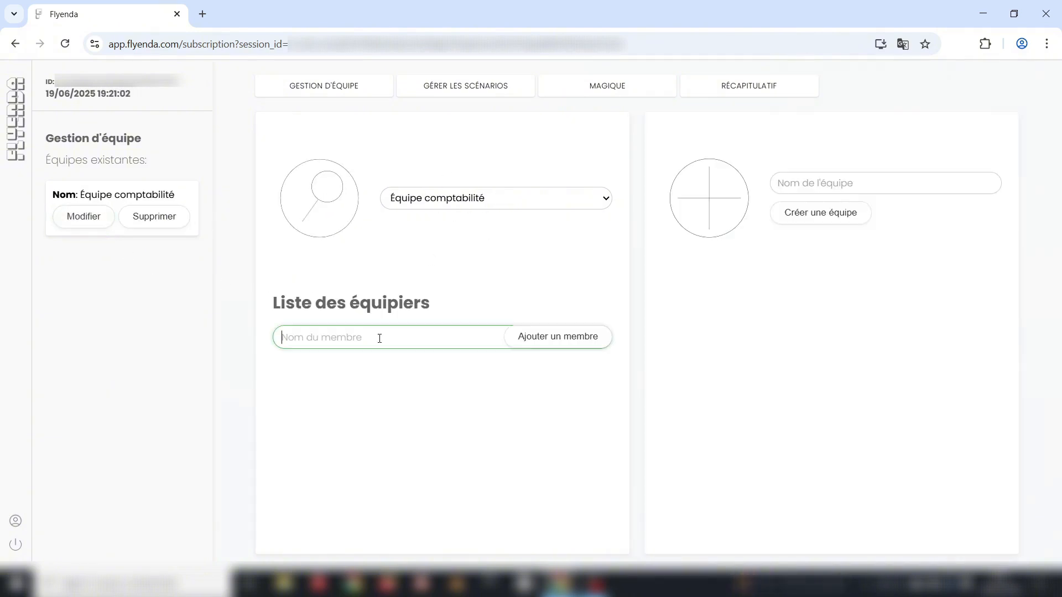
type("Geoffrey")
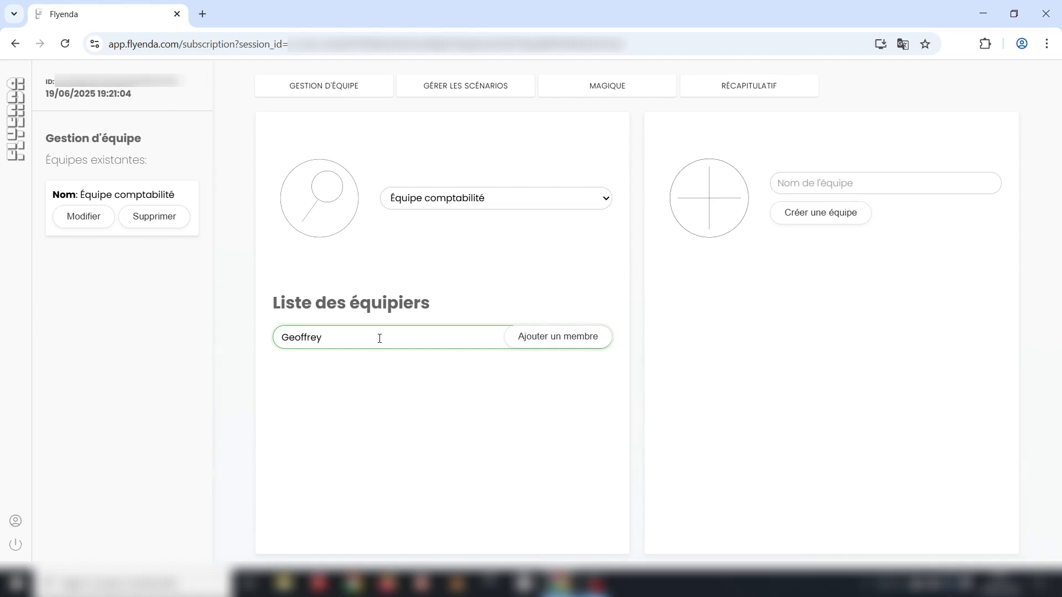
left_click(570, 346)
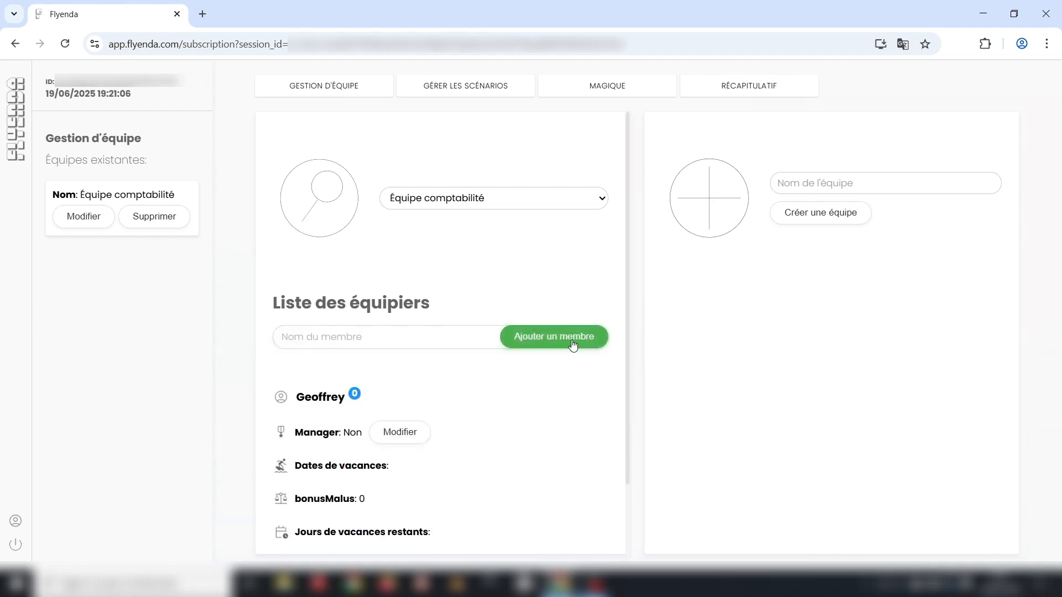
left_click(409, 335)
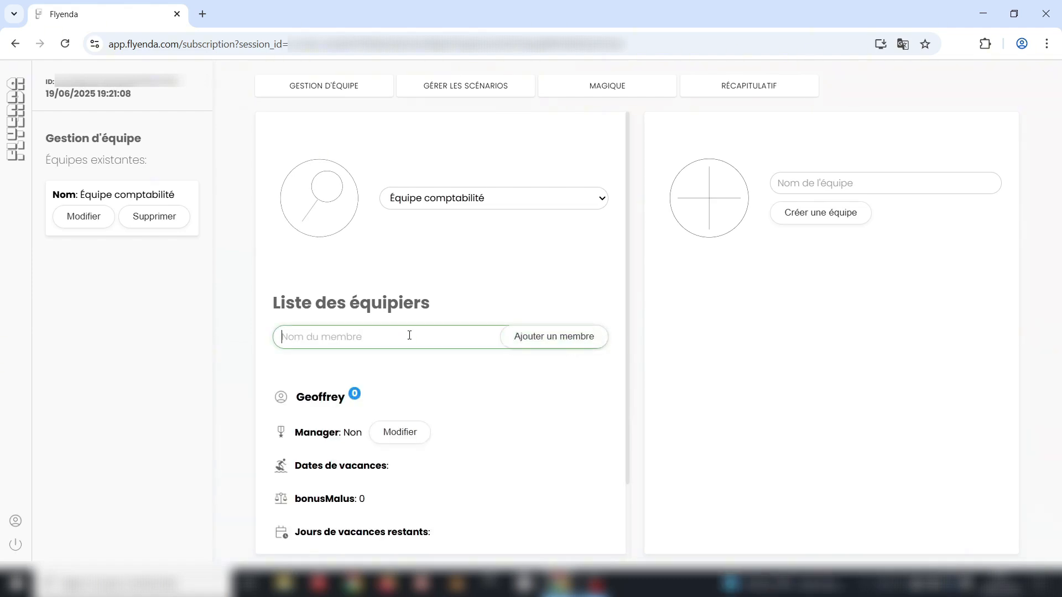
type("John Doe")
left_click(550, 336)
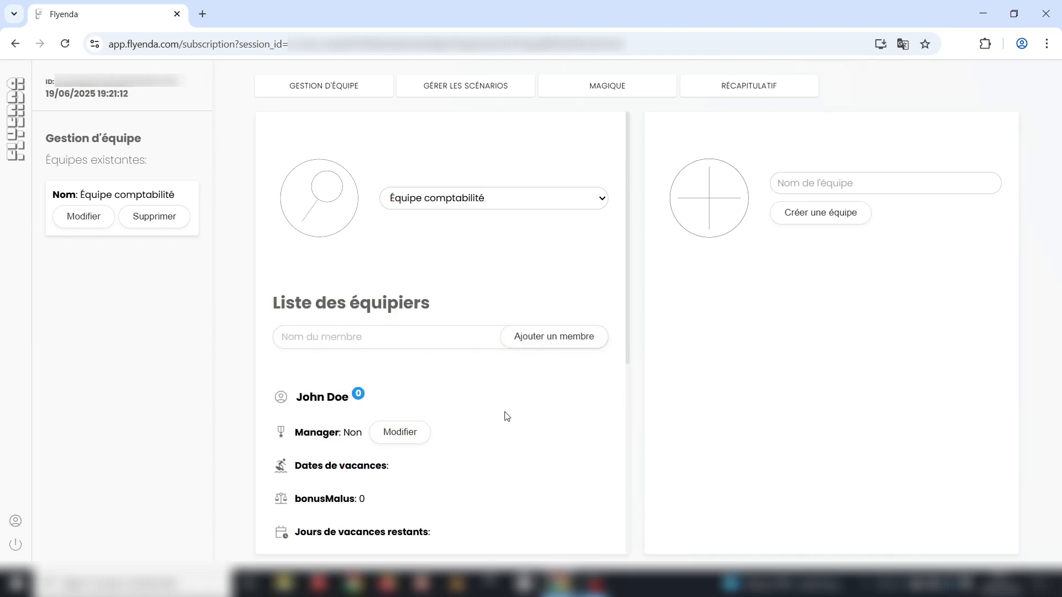
- Clear the team selector so no team is chosen
scroll(505, 417, "down", 5)
scroll(507, 416, "down", 1)
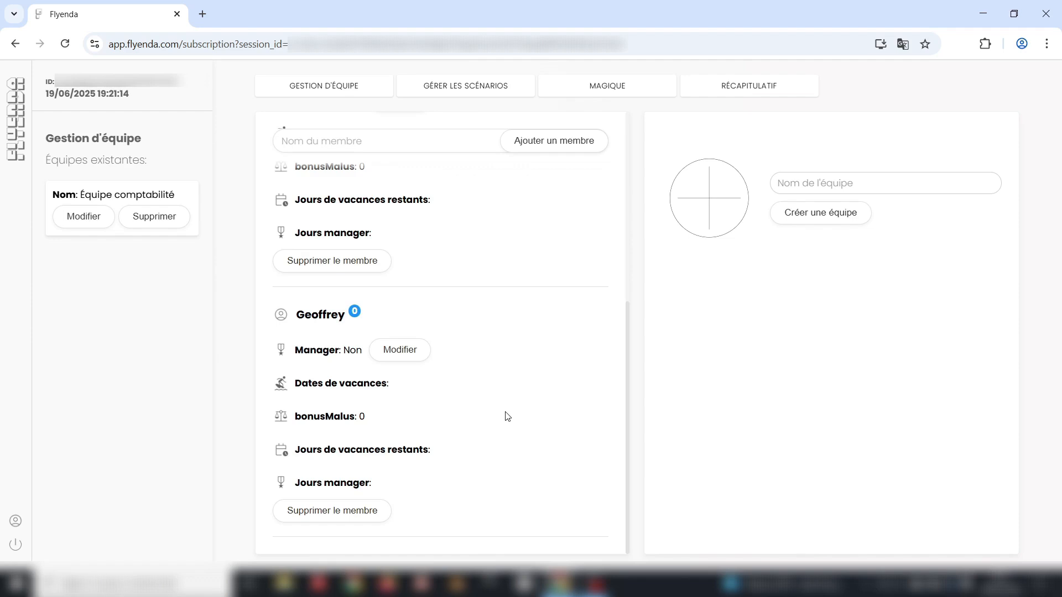
scroll(508, 416, "up", 6)
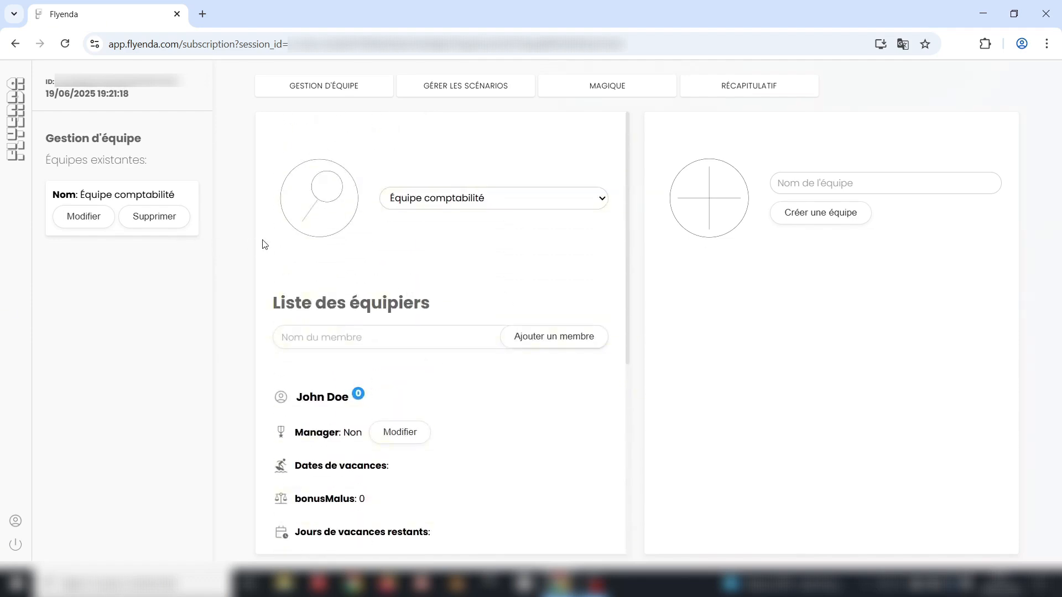
left_click(481, 206)
left_click(472, 223)
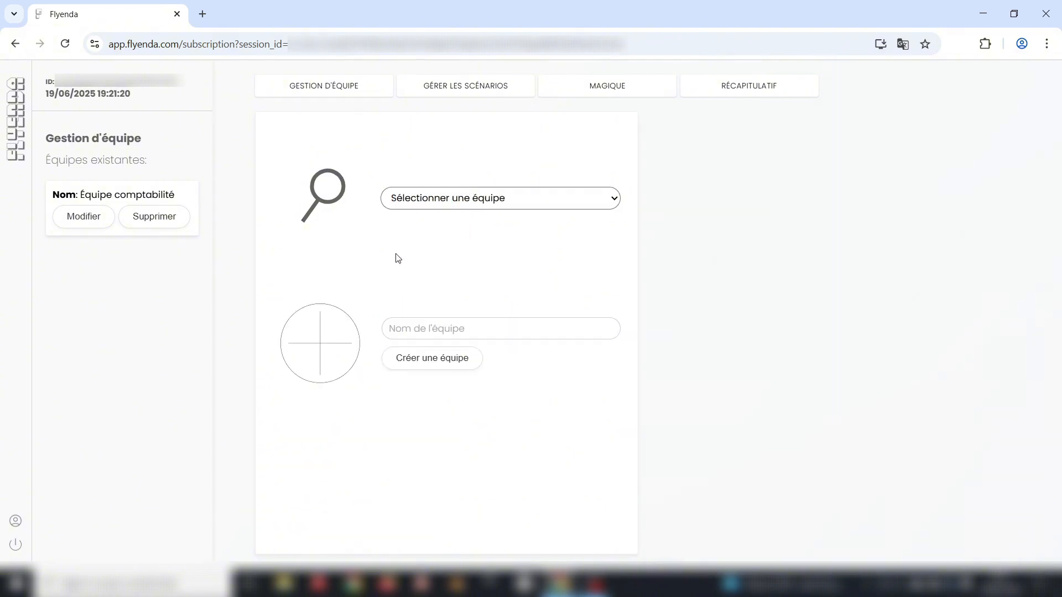
- Reselect Équipe comptabilité and create a new scenario named RTT
left_click(497, 209)
left_click(470, 235)
left_click(434, 85)
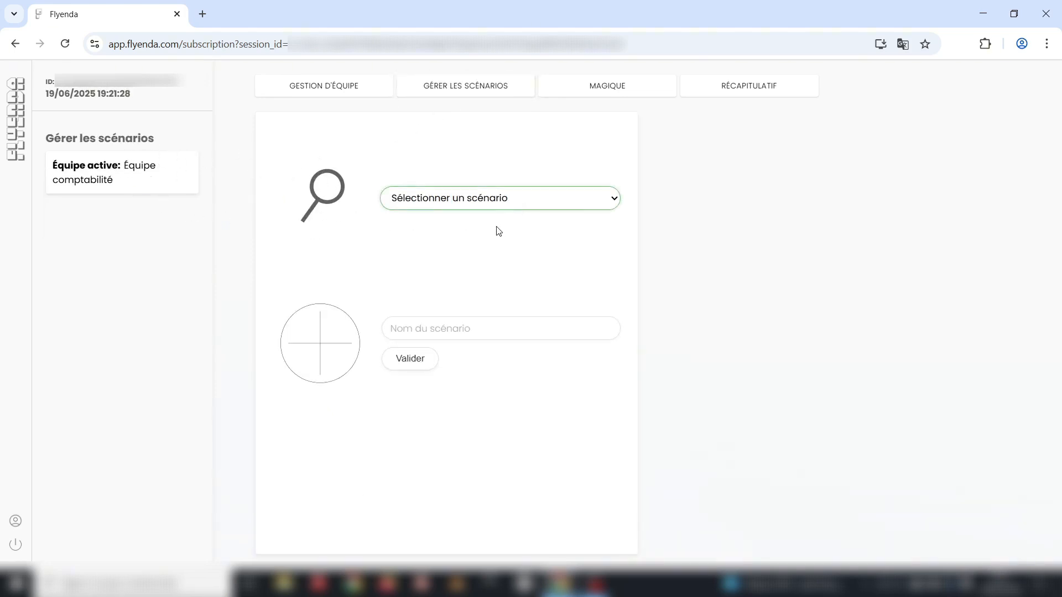
left_click(466, 329)
type("RTT")
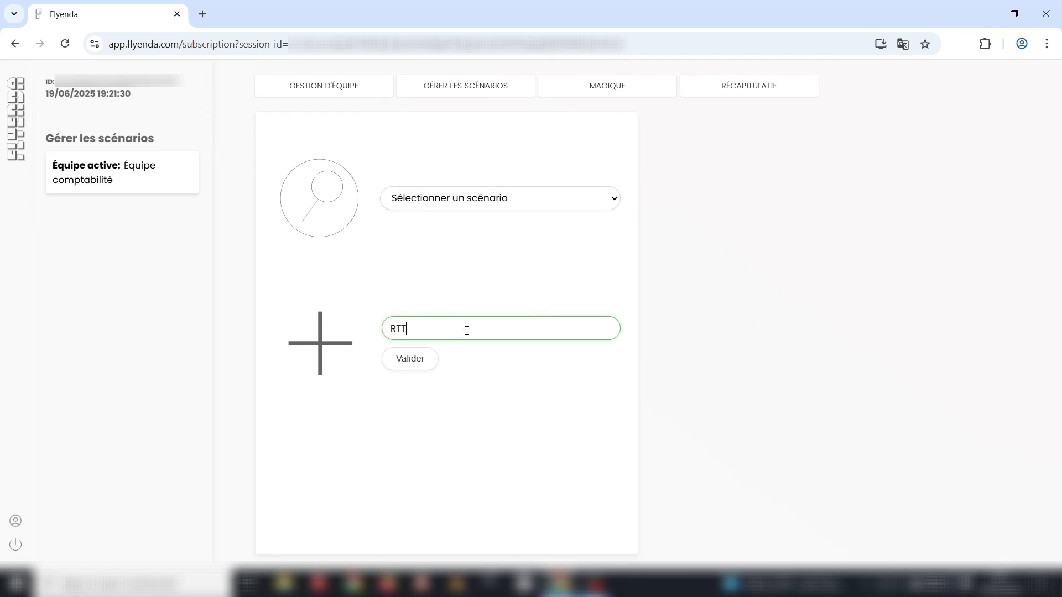
left_click(431, 357)
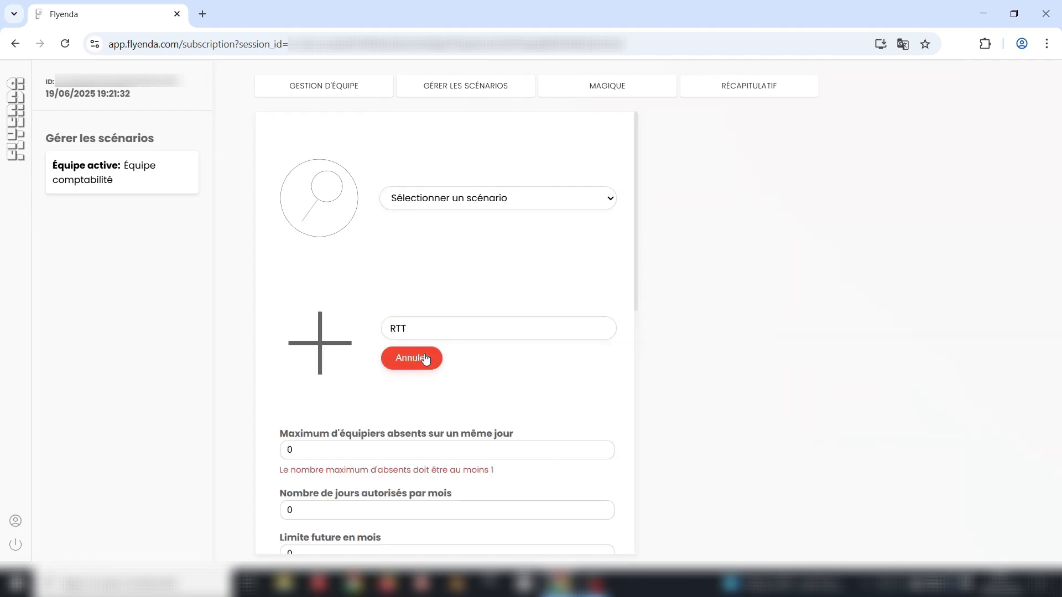
- Set 1 simultaneous absence, 2 days per month and a 2-month future limit
scroll(577, 386, "down", 3)
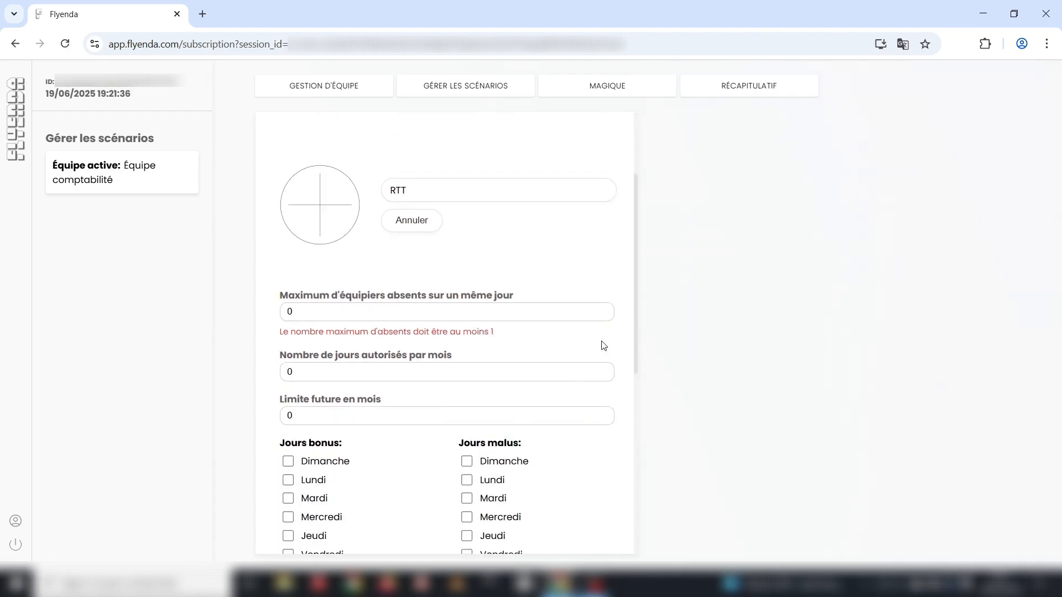
left_click(603, 311)
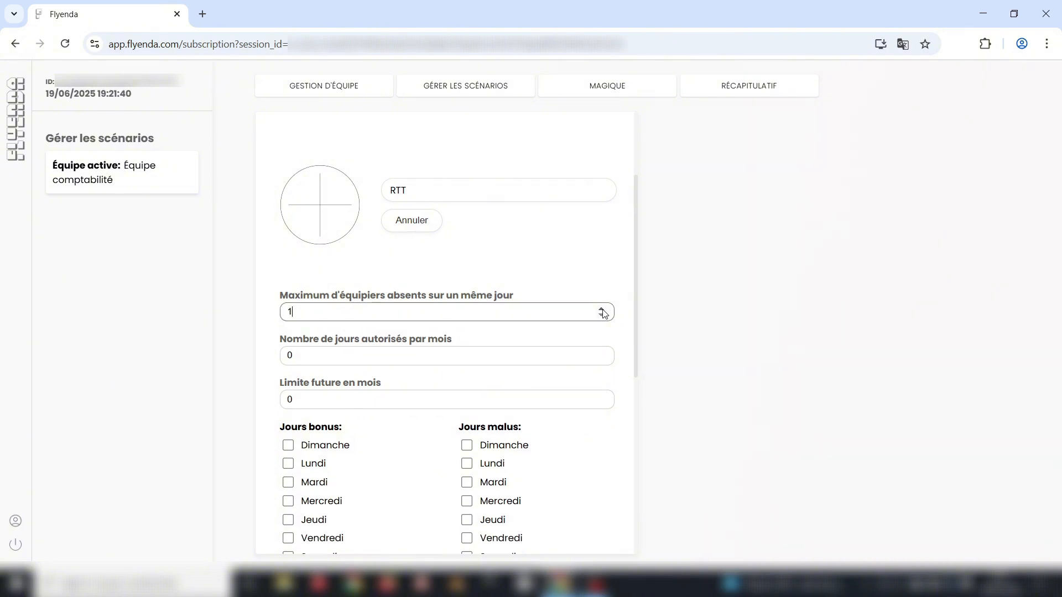
double_click(602, 353)
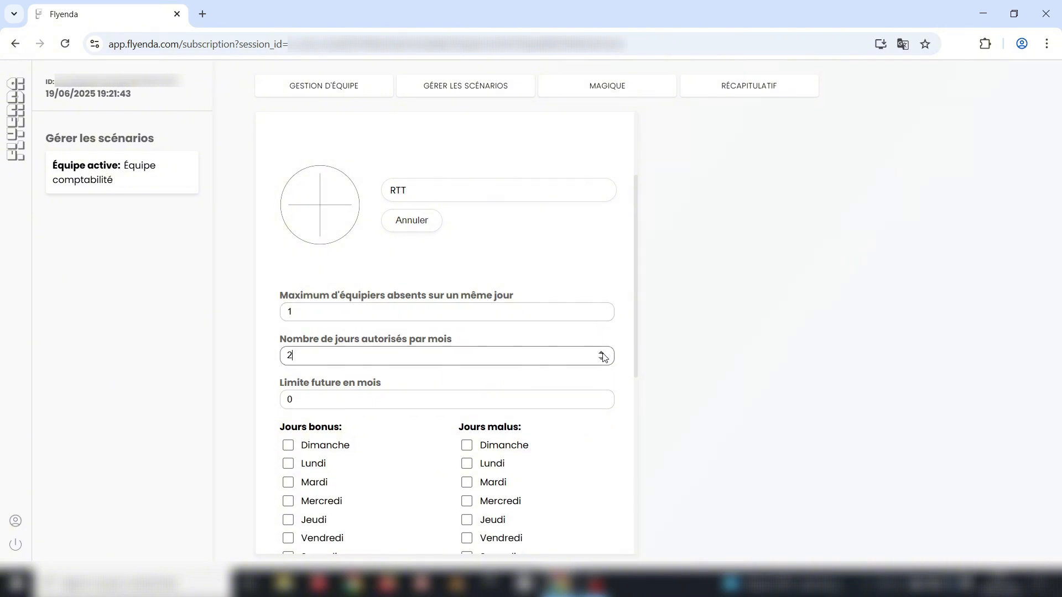
left_click(602, 397)
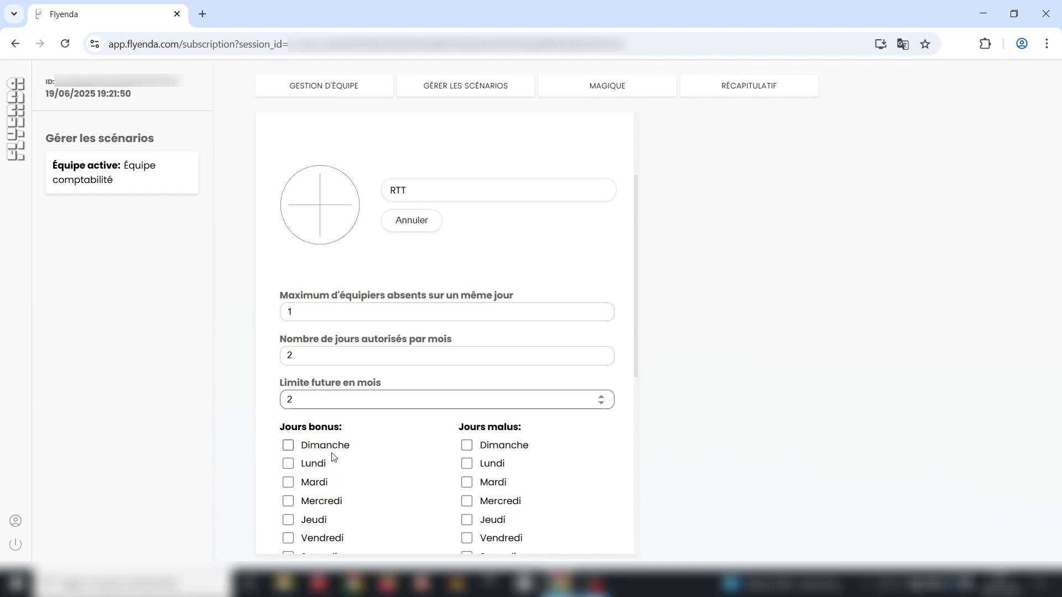
- Mark Mardi and Jeudi as bonus days, Lundi and Vendredi as malus, and save
scroll(409, 444, "down", 3)
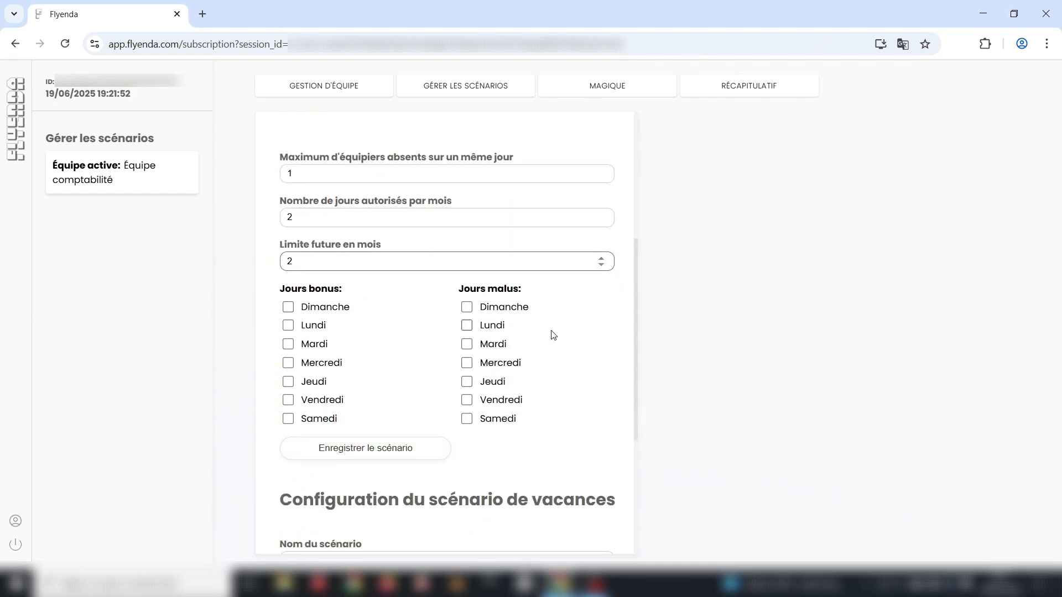
left_click(467, 326)
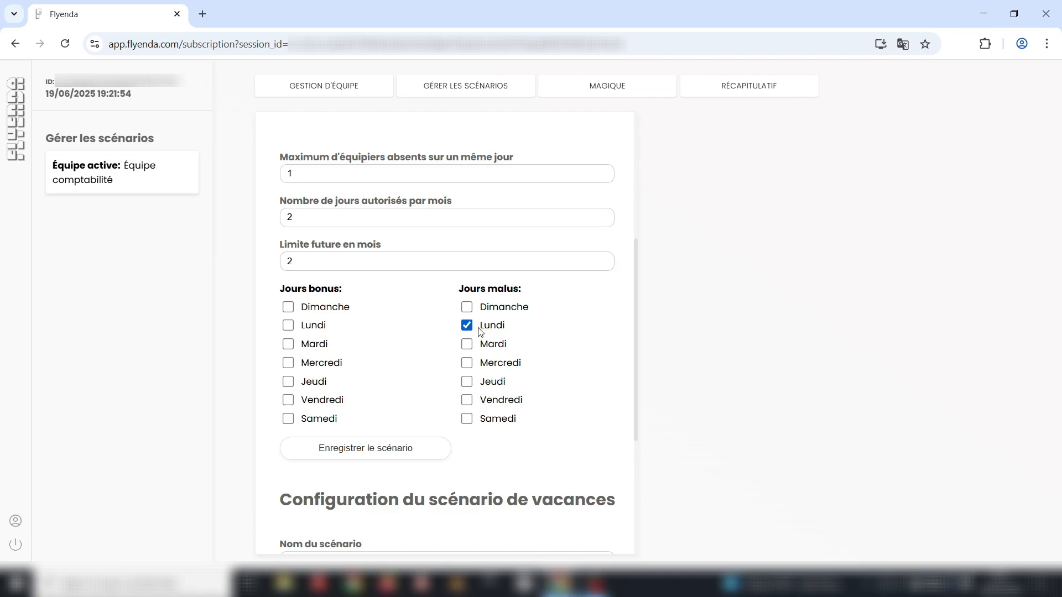
left_click(288, 345)
left_click(288, 382)
left_click(469, 403)
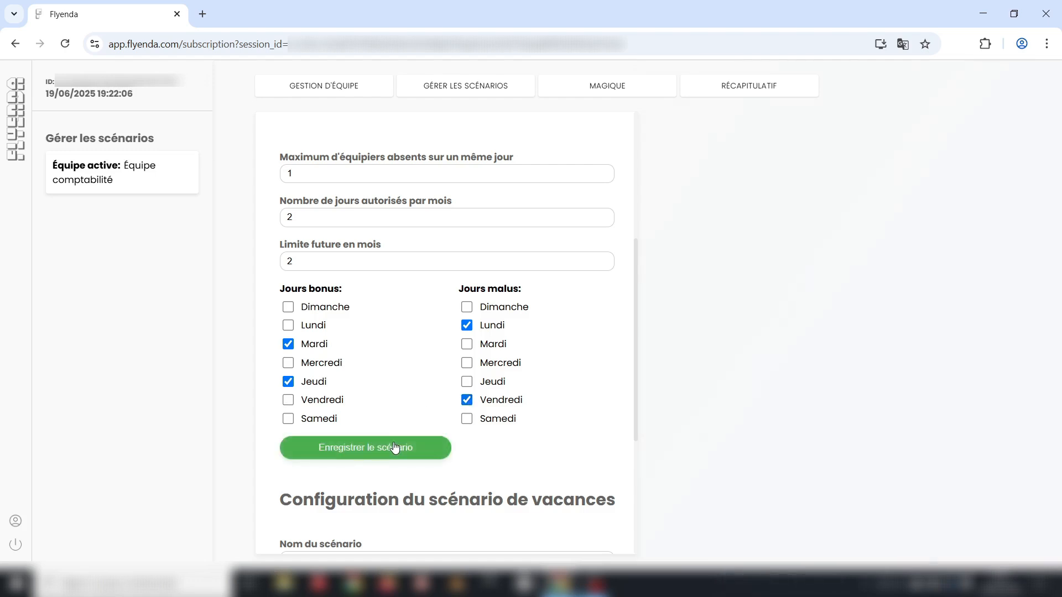
scroll(395, 448, "down", 4)
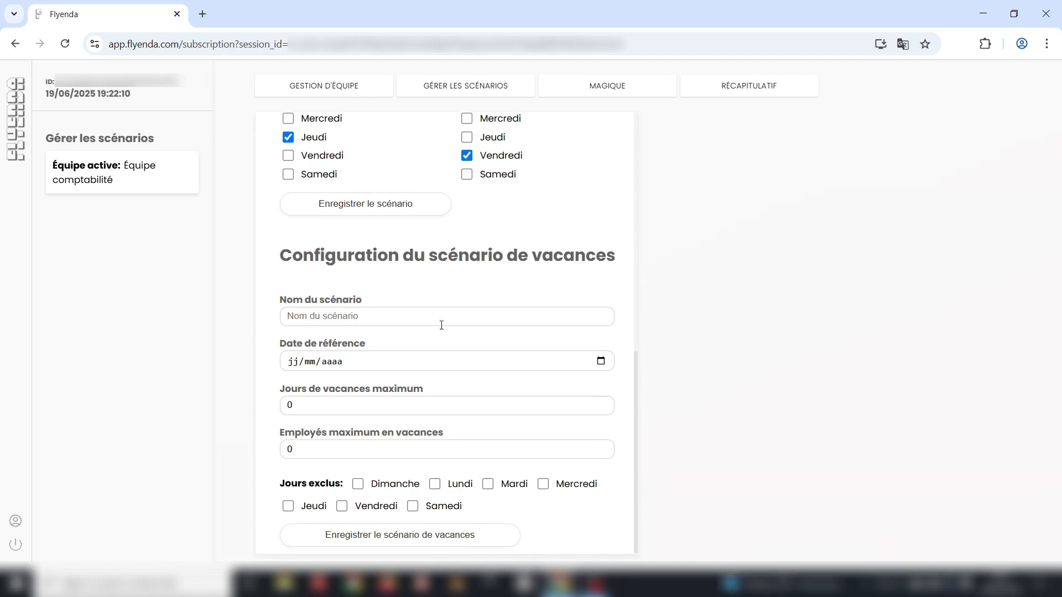
scroll(443, 348, "up", 5)
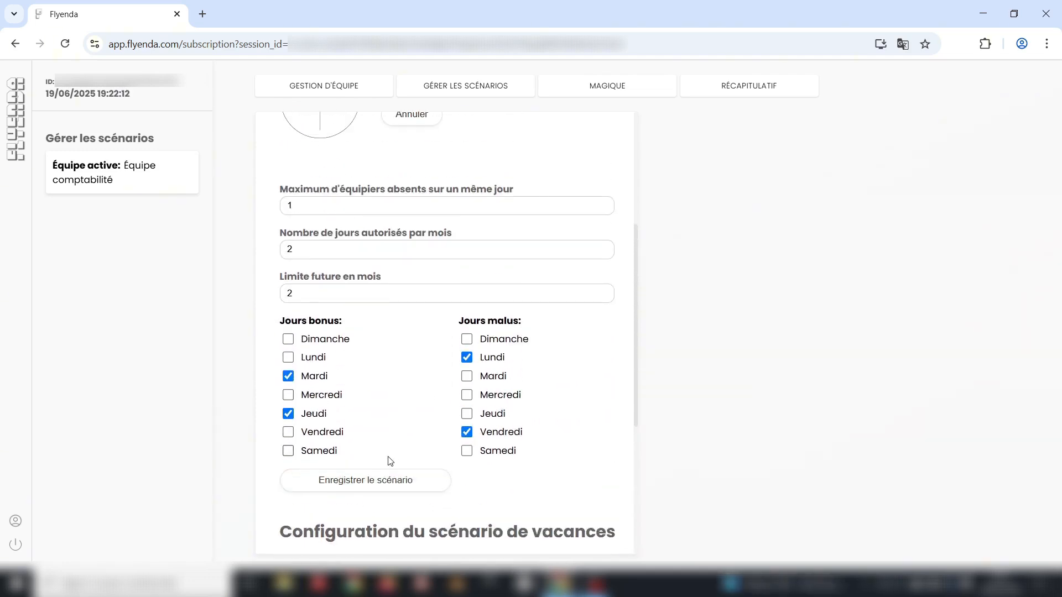
left_click(393, 486)
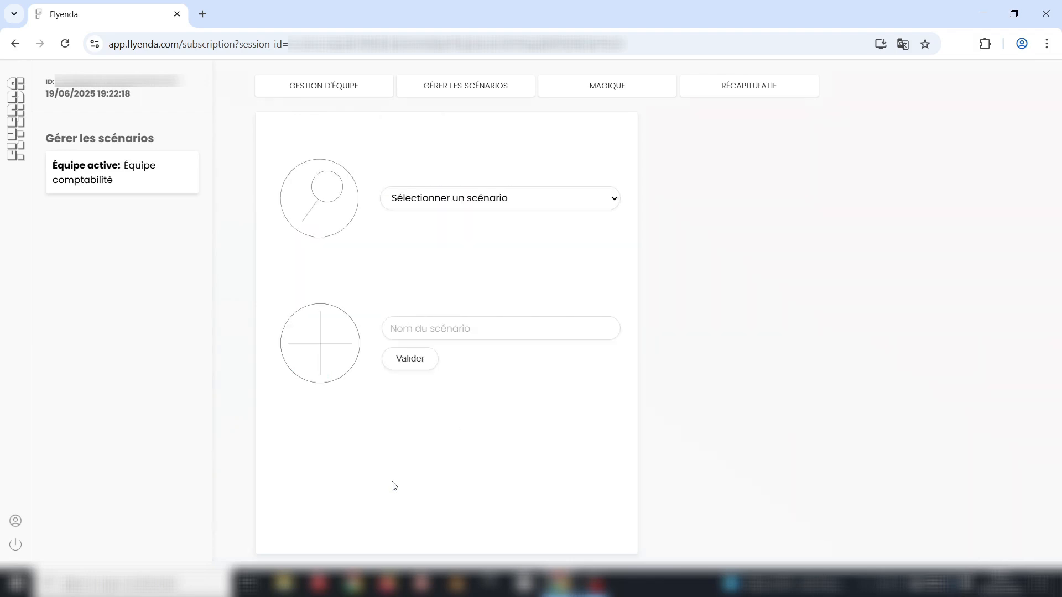
- Review the RTT scenario's configuration, then switch to the Magique booking calendar
left_click(564, 199)
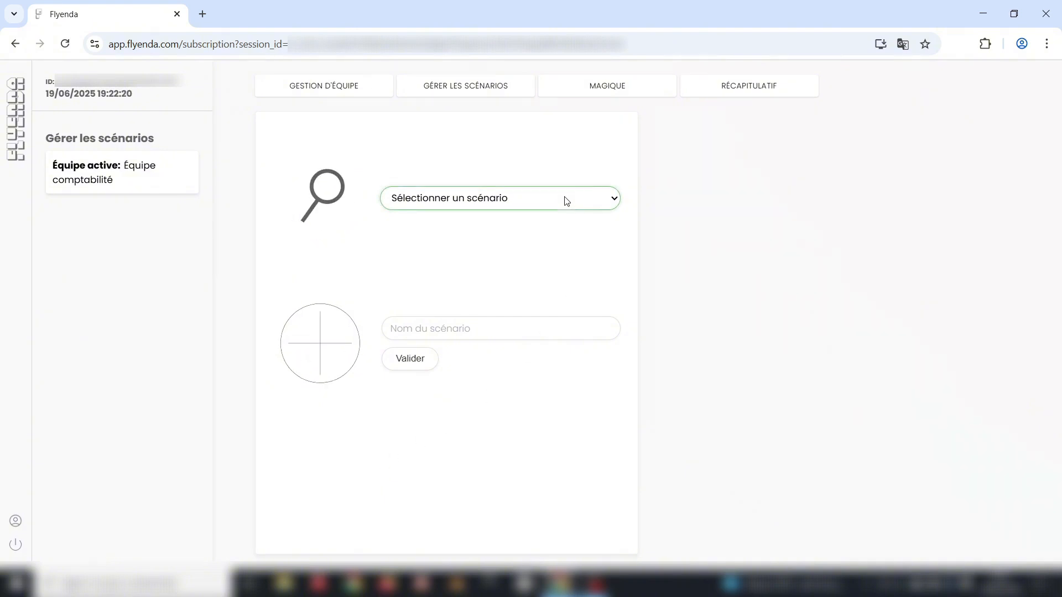
left_click(532, 244)
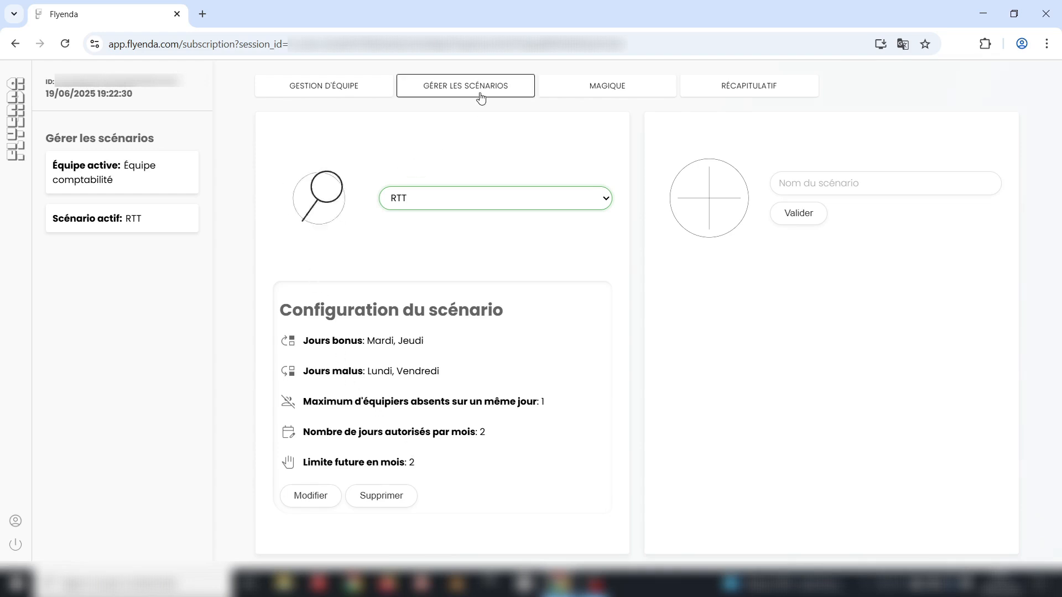
left_click(562, 95)
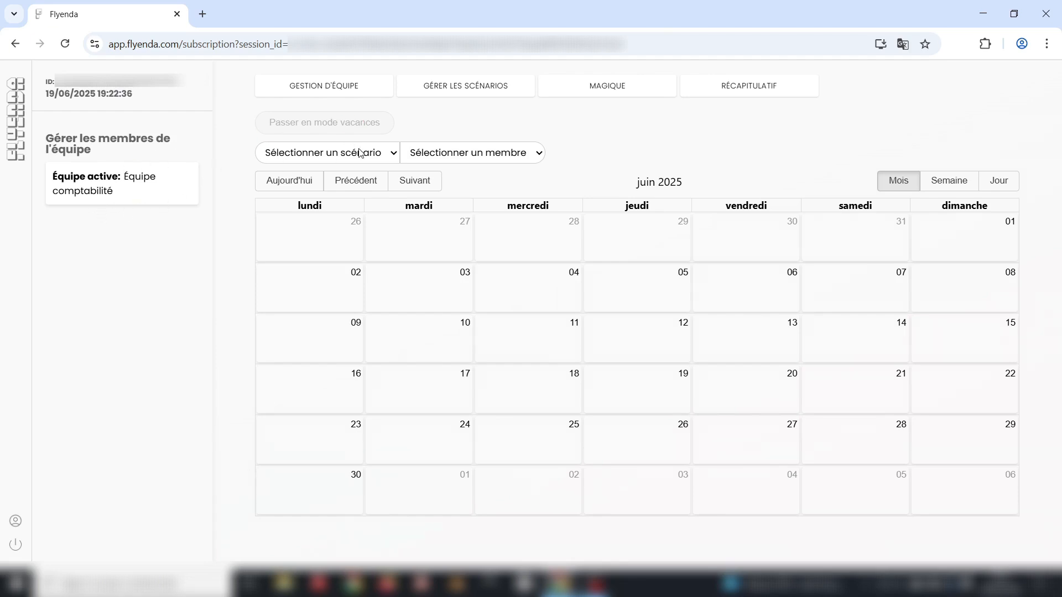
- Apply the RTT scenario and choose the first team member in the calendar
left_click(334, 196)
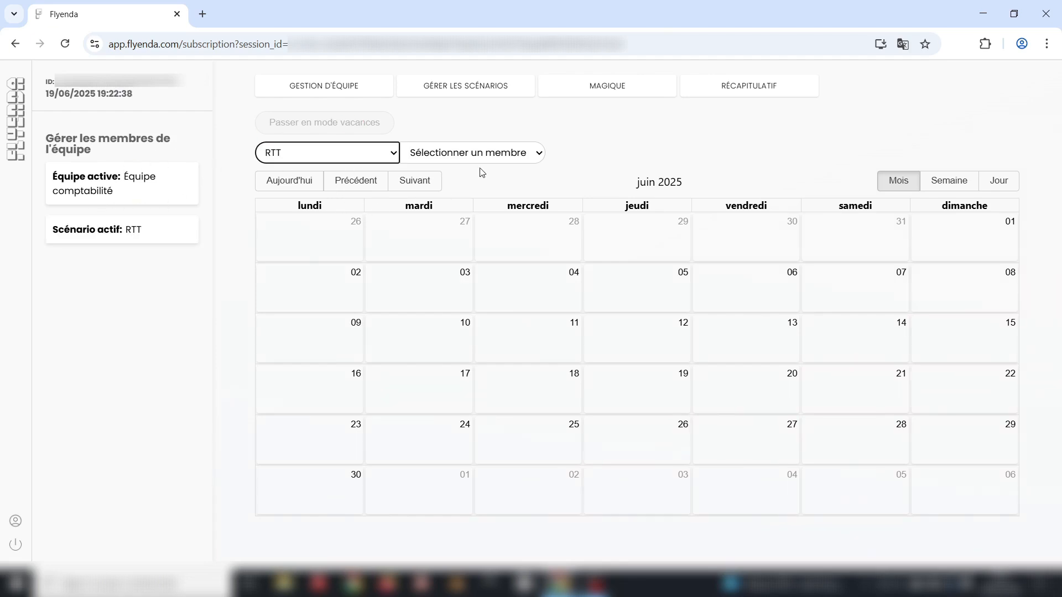
left_click(505, 154)
left_click(475, 215)
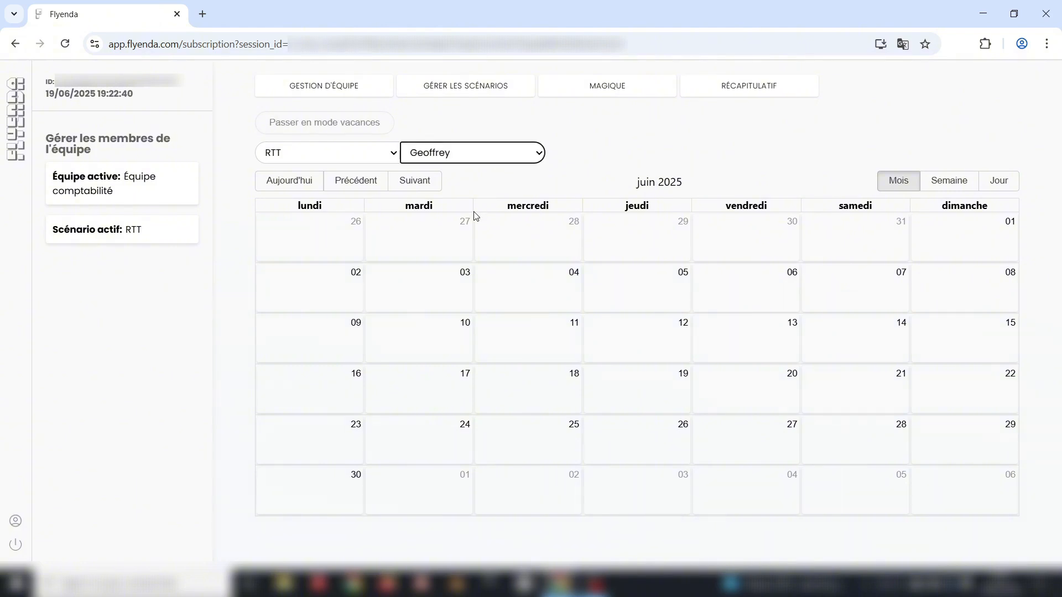
- Book RTT on 23 and 27 June 2025, after trying a past date and 18 September
left_click(316, 239)
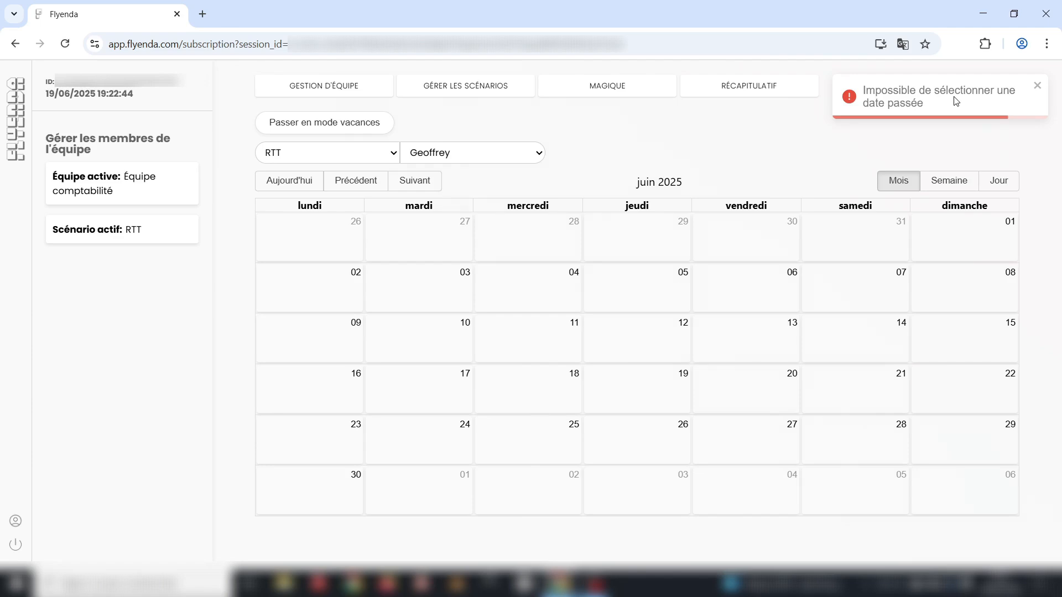
left_click(421, 184)
left_click(421, 184)
left_click(421, 185)
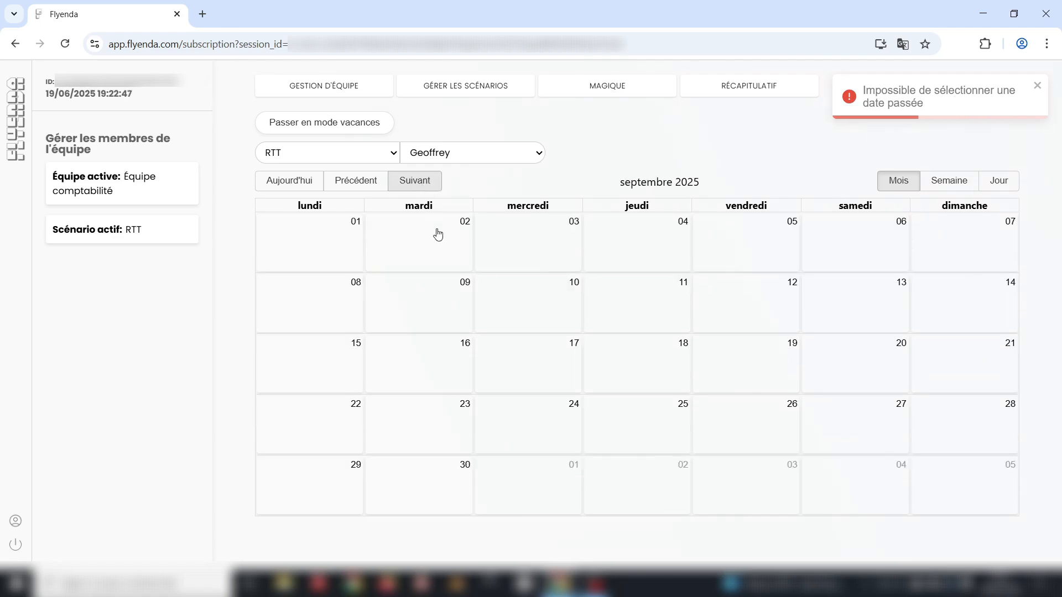
left_click(654, 368)
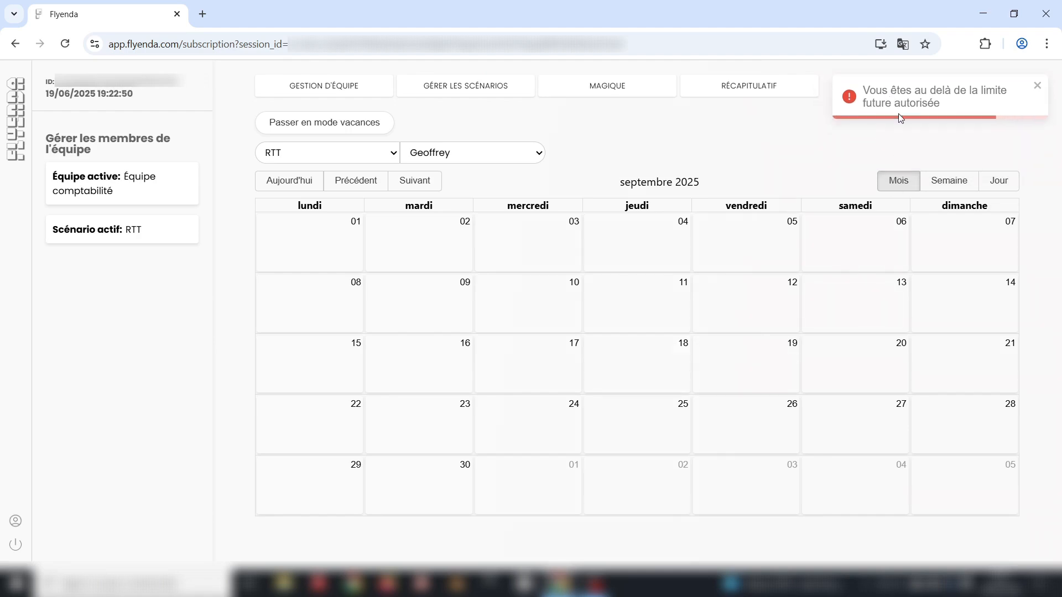
left_click(360, 181)
left_click(359, 181)
left_click(359, 181)
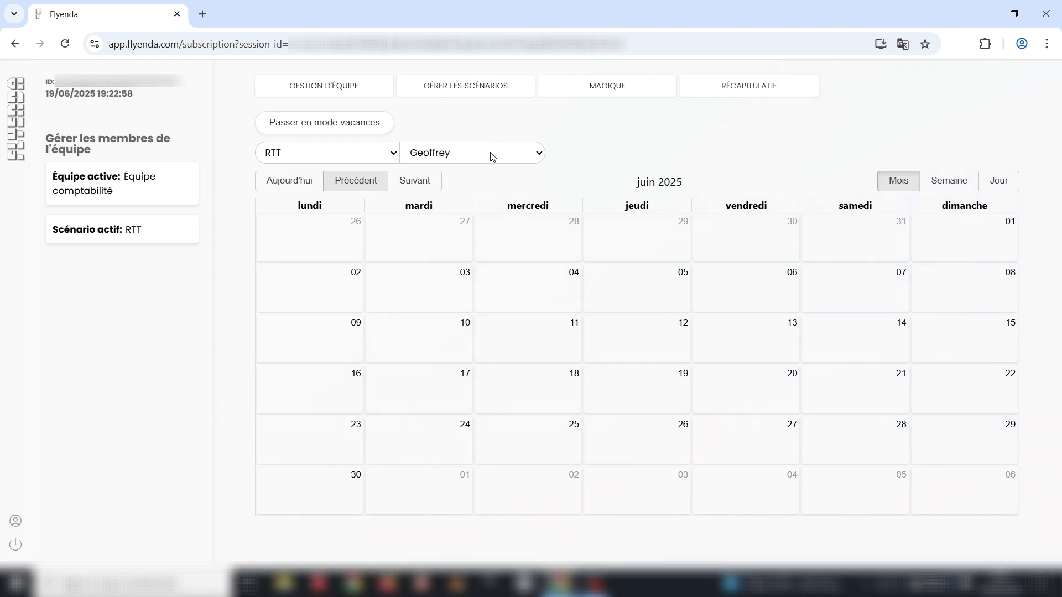
left_click(319, 432)
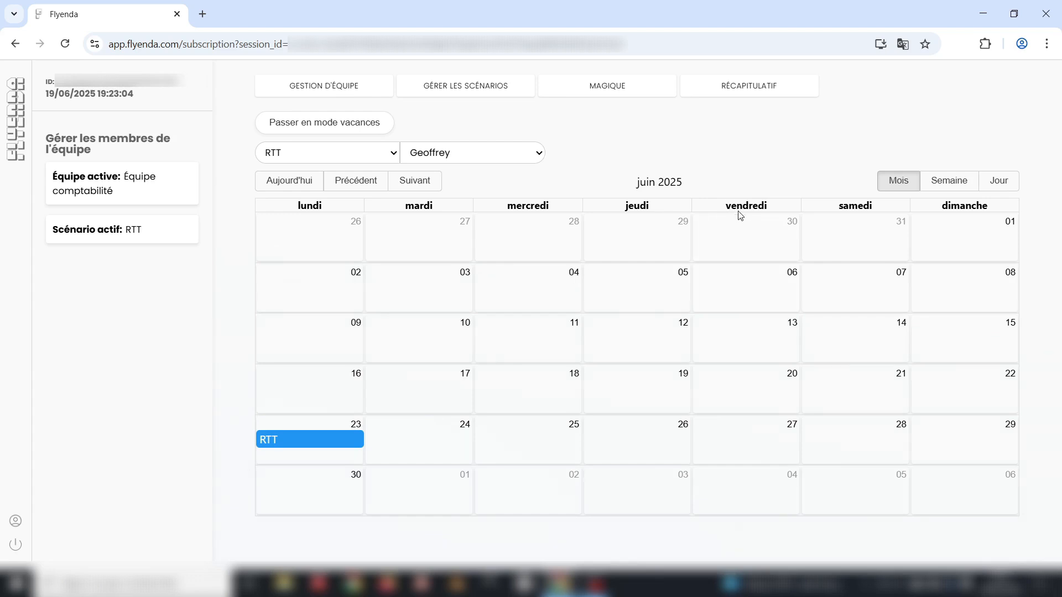
left_click(751, 443)
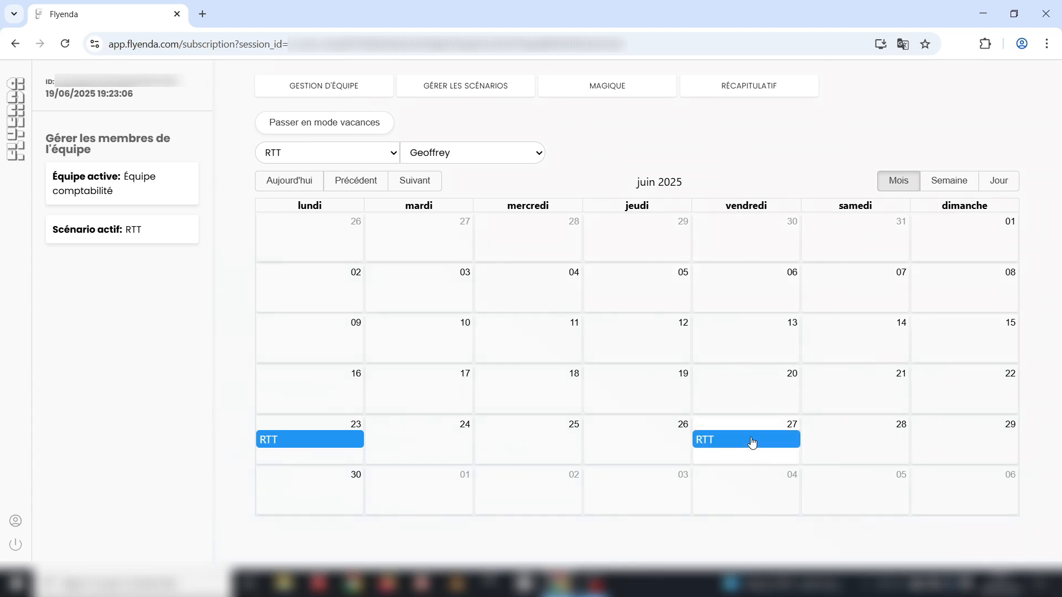
- Verify the first member's record shows RTT on 23 and 27 June 2025 and bonusMalus -2
left_click(324, 87)
scroll(332, 354, "down", 6)
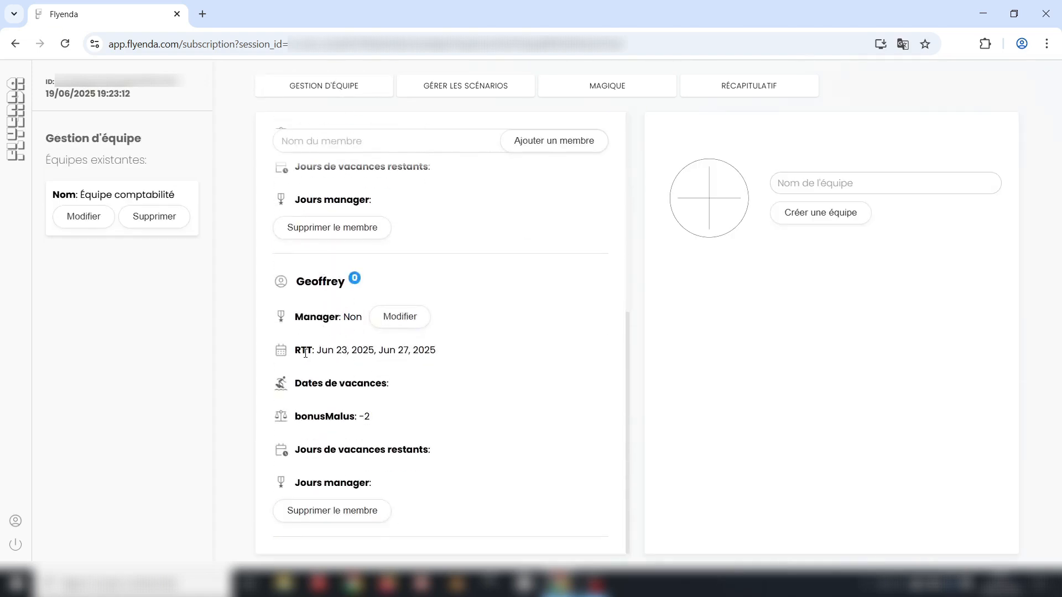
left_click_drag(294, 352, 445, 352)
left_click(458, 354)
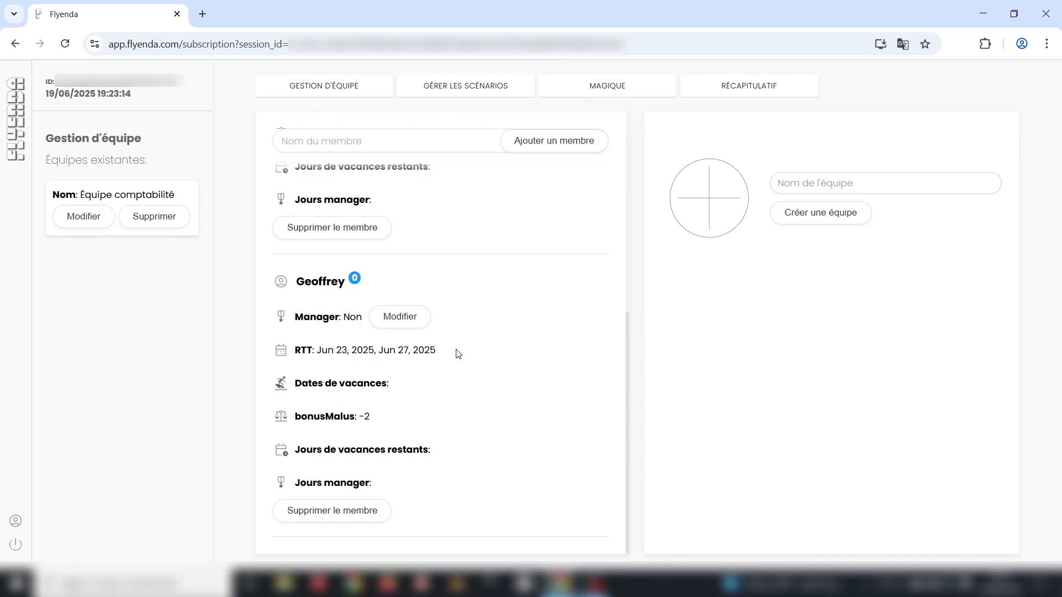
left_click_drag(369, 415, 294, 416)
left_click(385, 414)
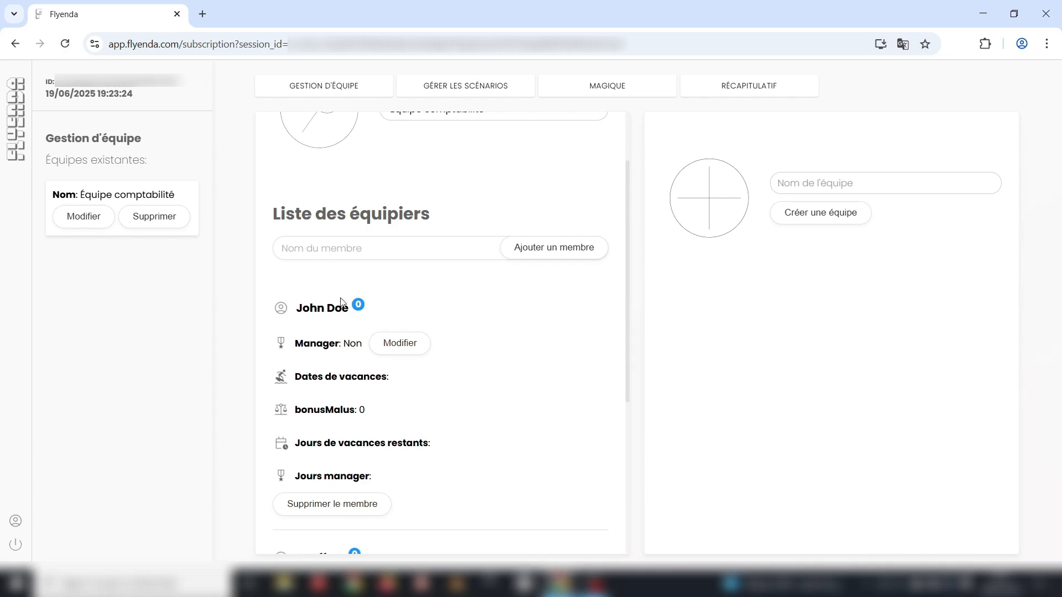
- Book RTT on 24 and 26 June 2025 for the second member
left_click(608, 87)
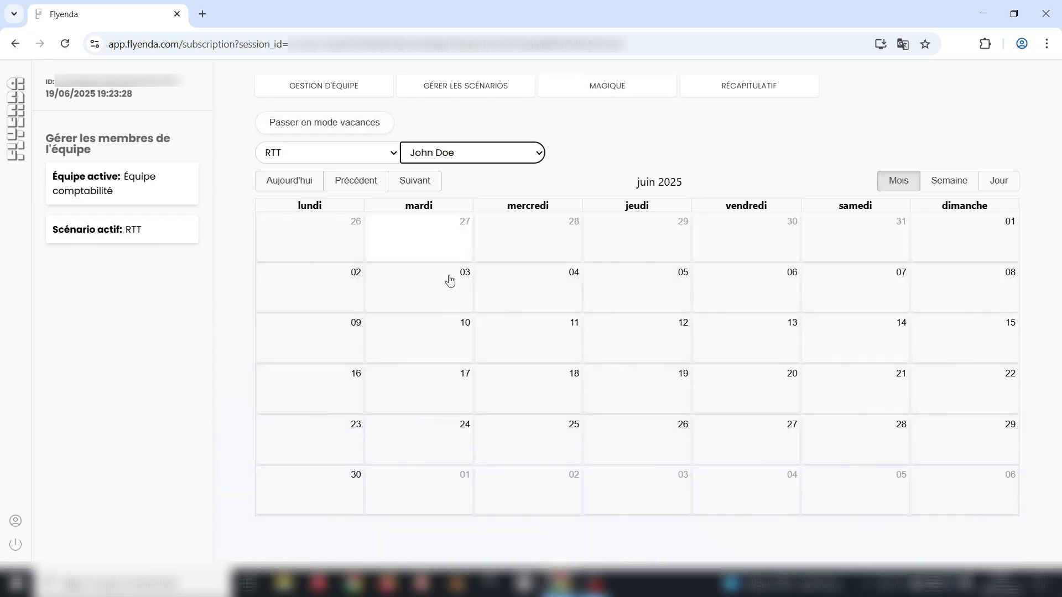
left_click(418, 435)
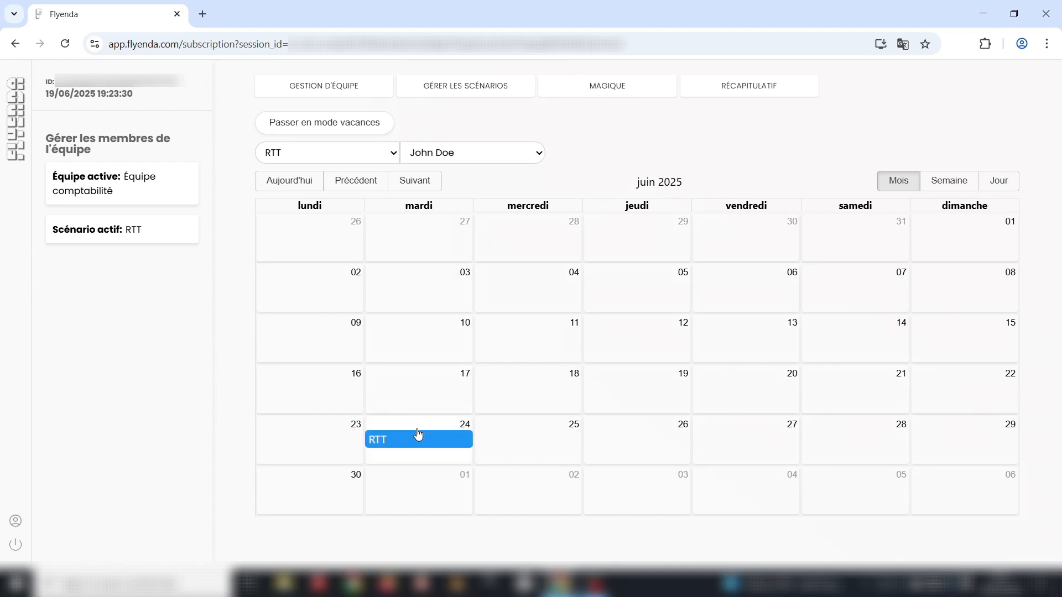
left_click(636, 435)
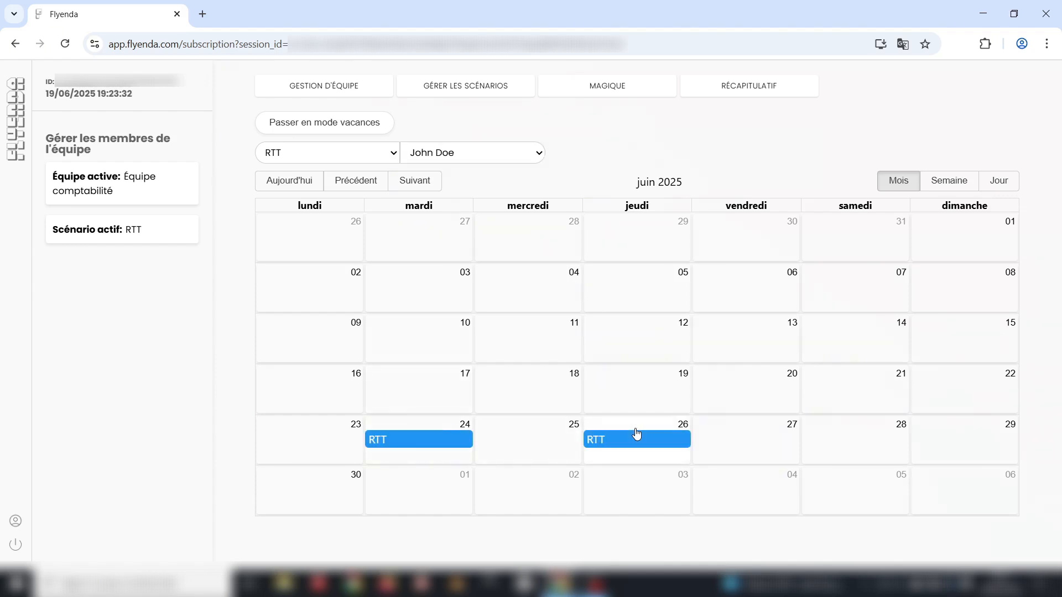
- Review the members' records on the team management page, then return to the calendar
left_click(367, 86)
scroll(462, 332, "down", 1)
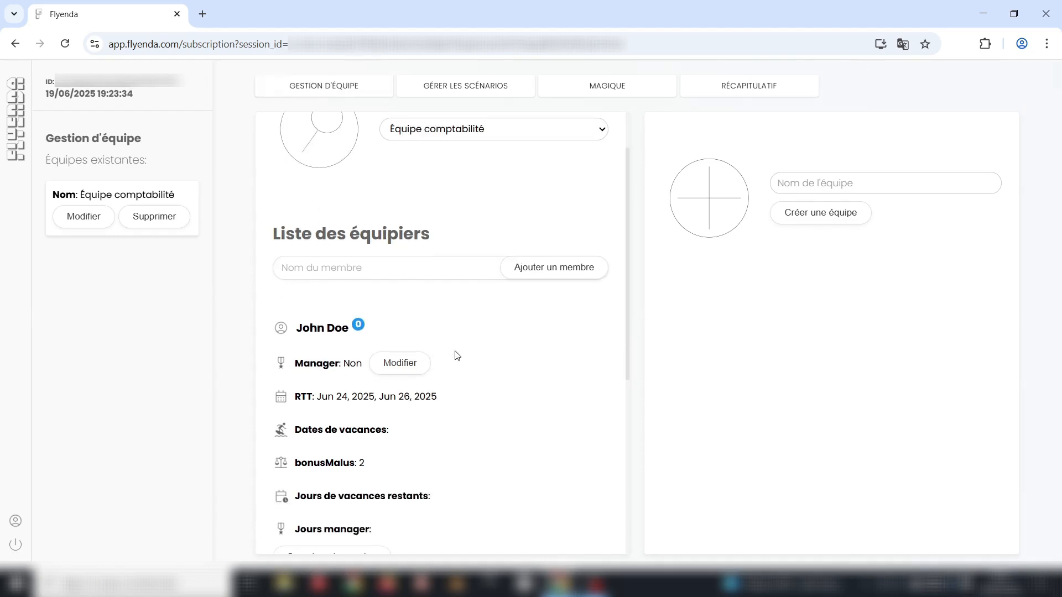
scroll(343, 376, "down", 2)
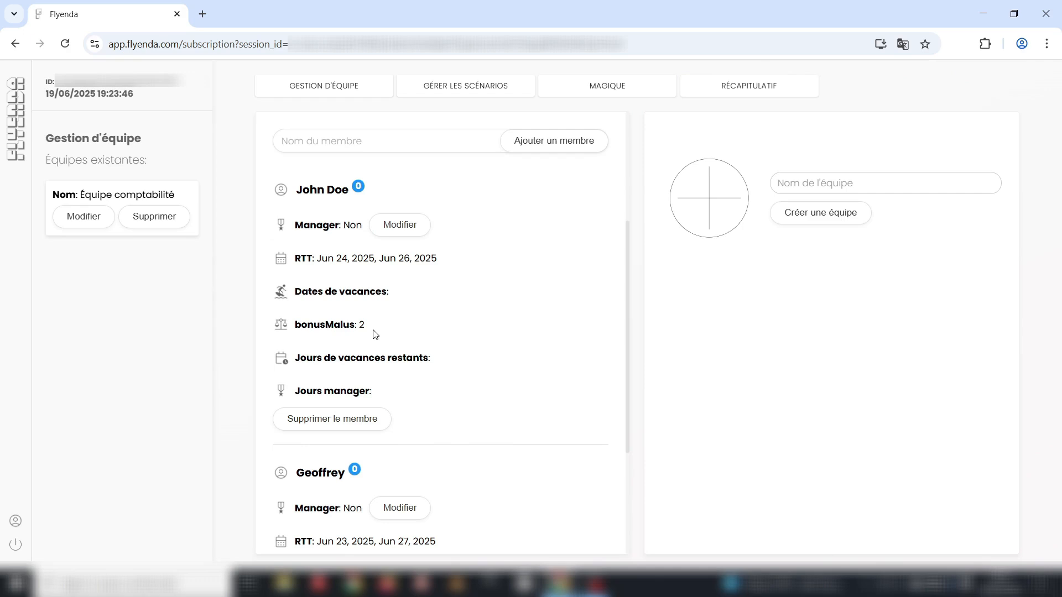
scroll(443, 337, "up", 3)
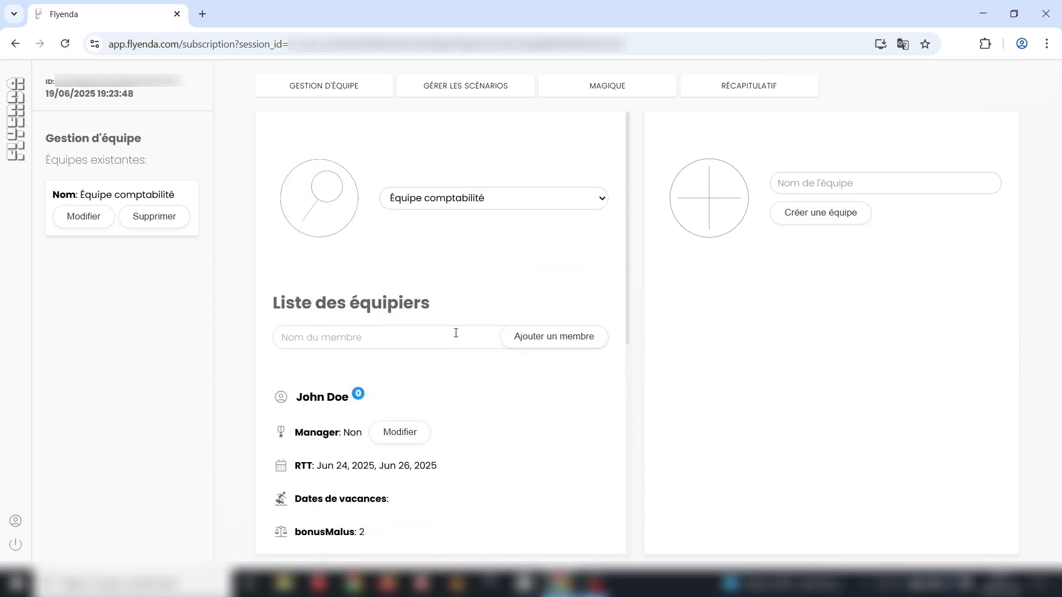
left_click(593, 83)
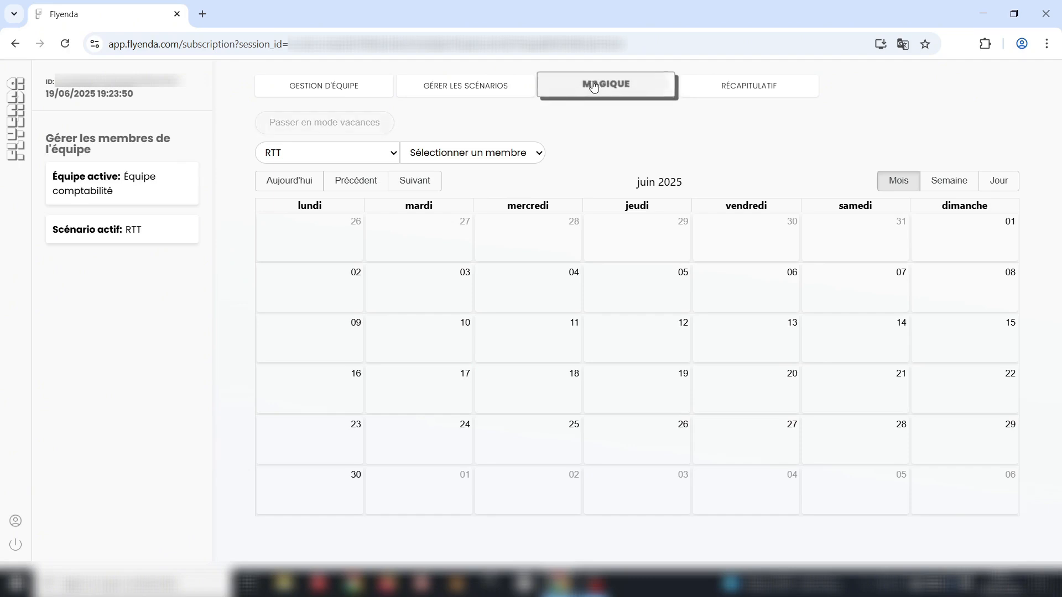
- Select the first member and view July 2025, briefly checking the team page
left_click(430, 185)
left_click(315, 297)
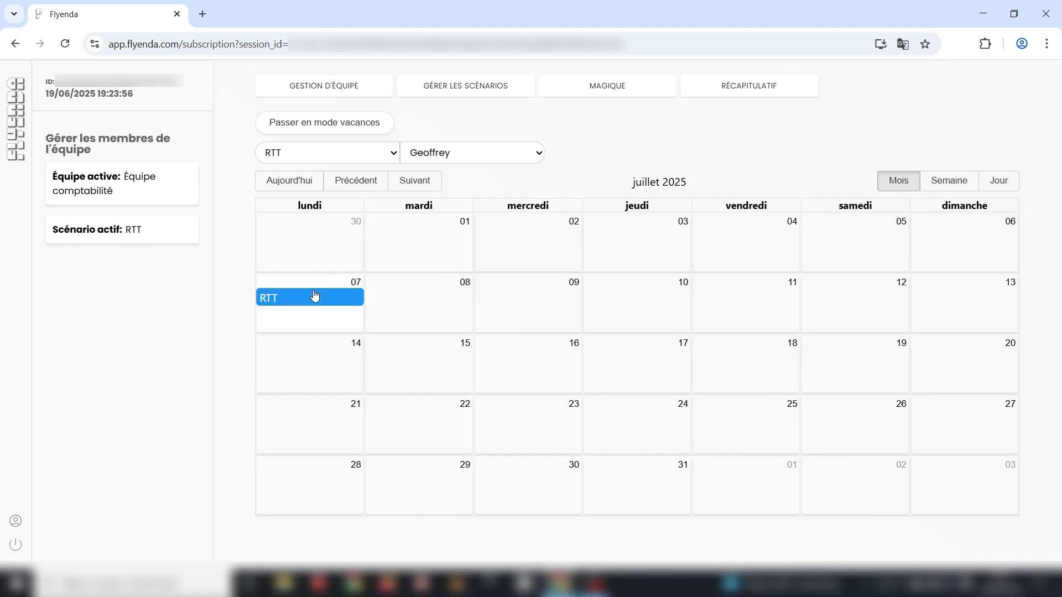
left_click(348, 86)
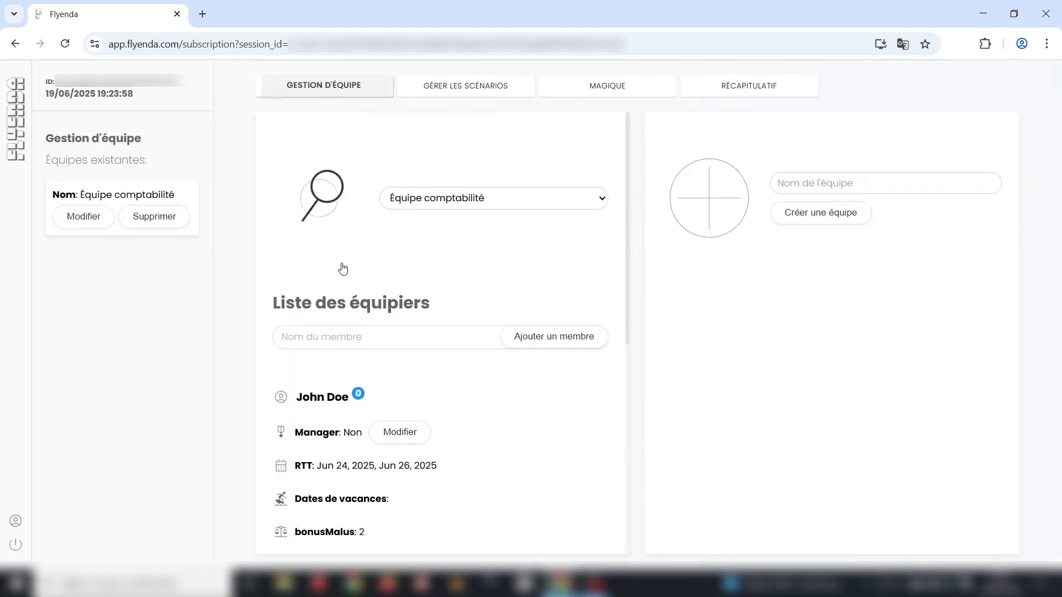
scroll(342, 269, "down", 7)
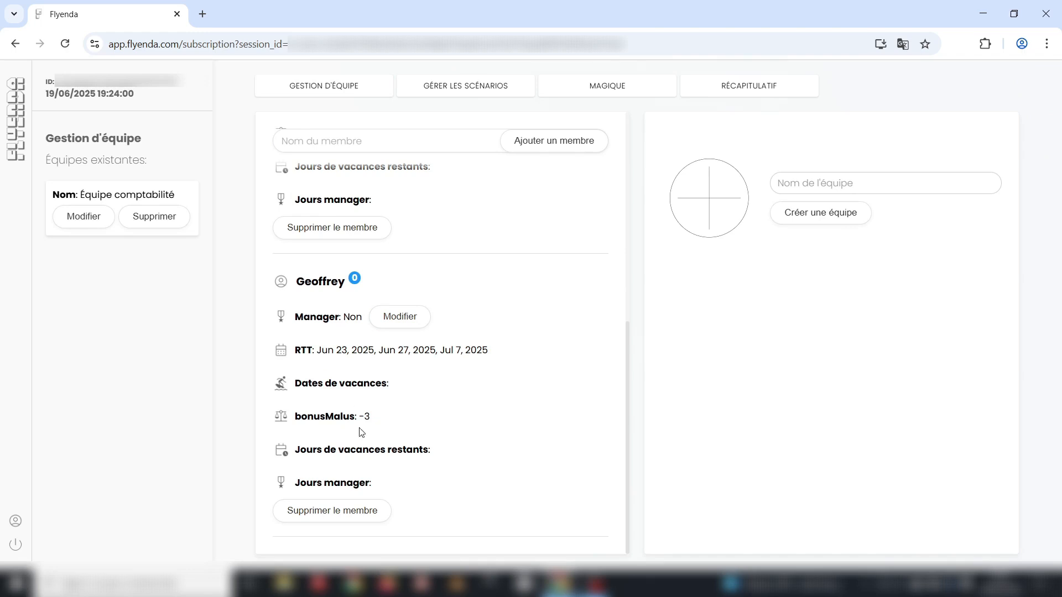
left_click(584, 93)
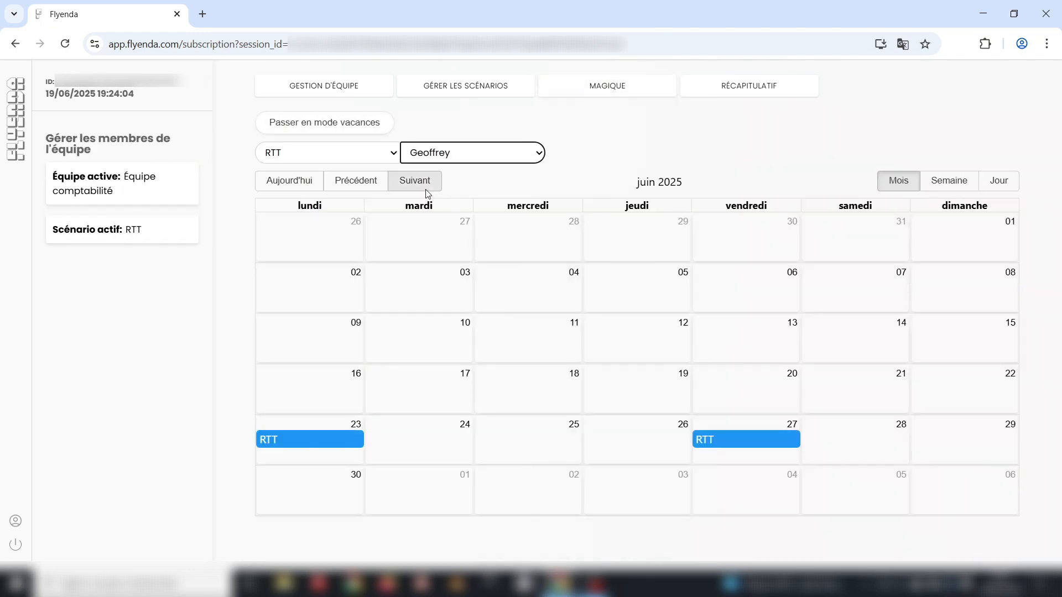
- Reassign the first member's 7 July 2025 RTT to the second member and check the result
left_click(424, 187)
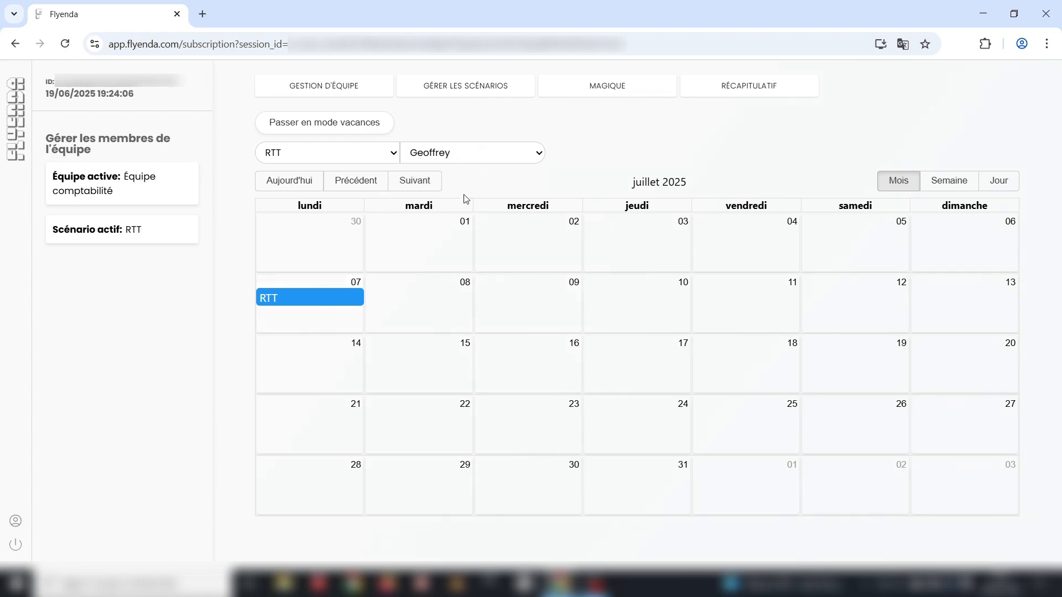
left_click(464, 195)
left_click(305, 305)
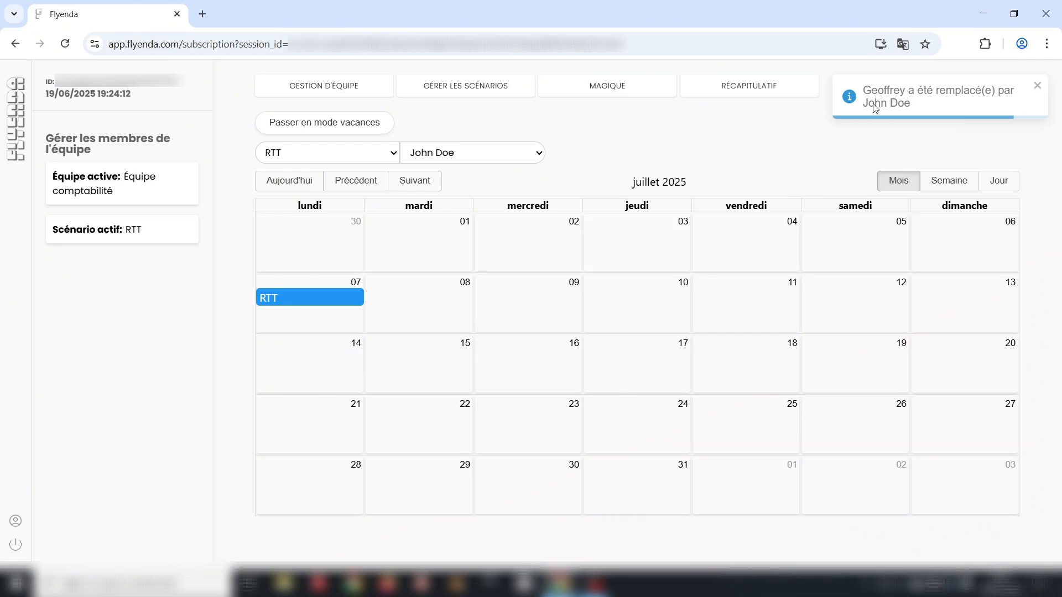
left_click(349, 92)
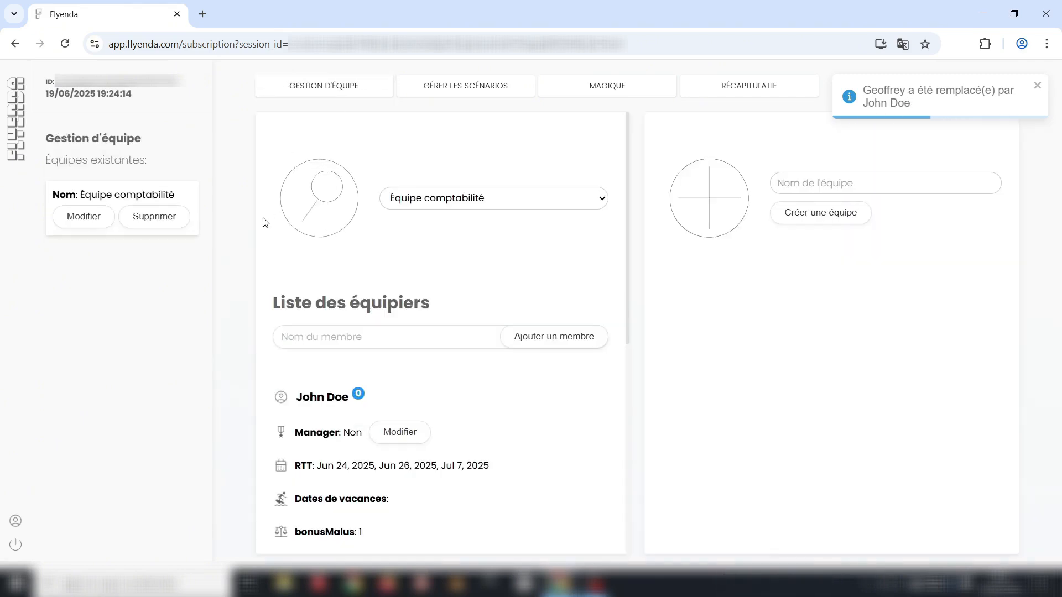
scroll(263, 222, "down", 2)
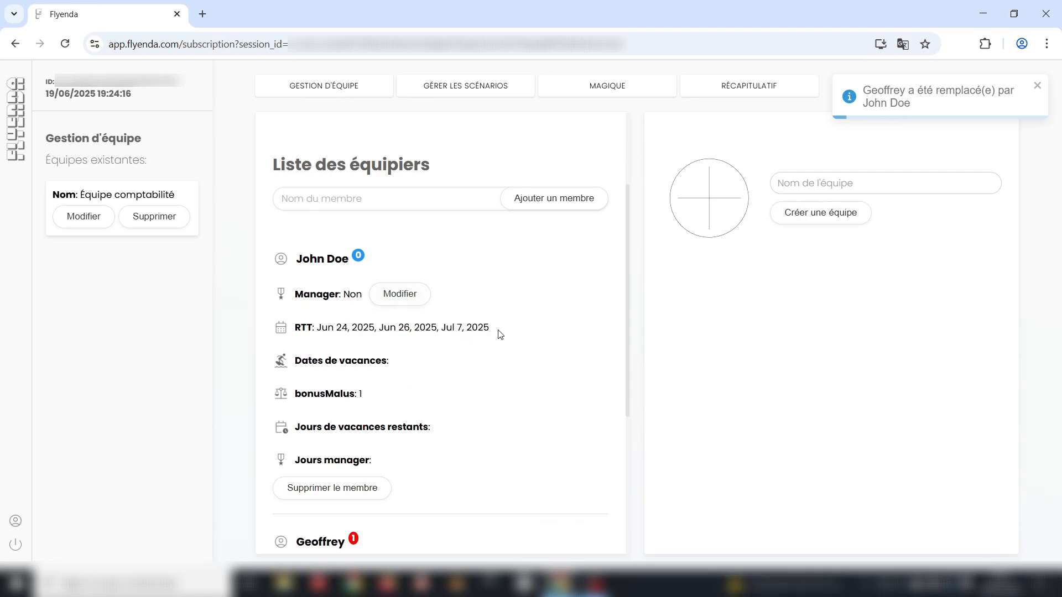
left_click_drag(499, 334, 437, 329)
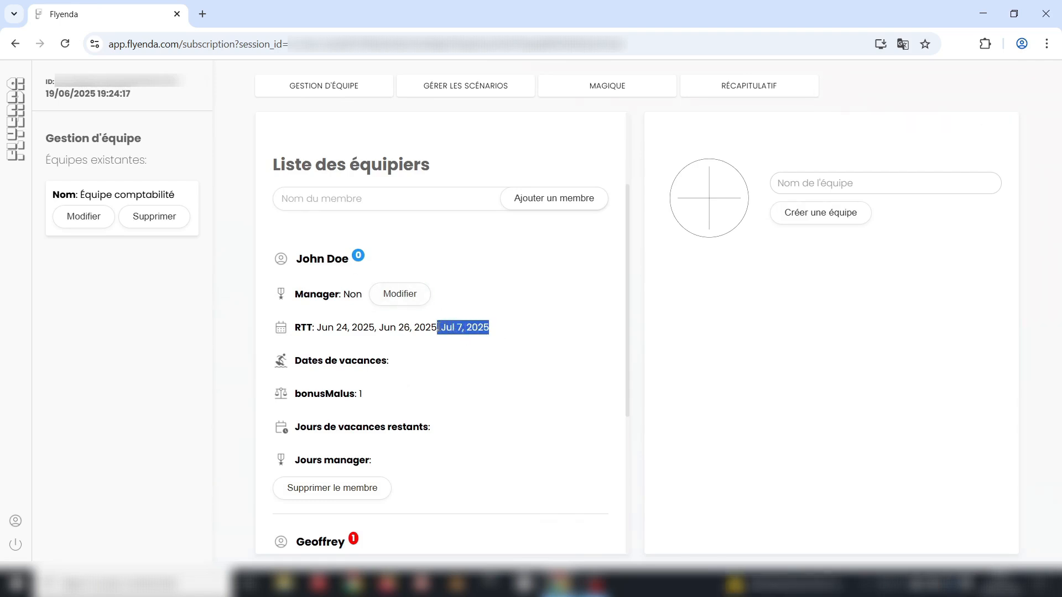
left_click(470, 341)
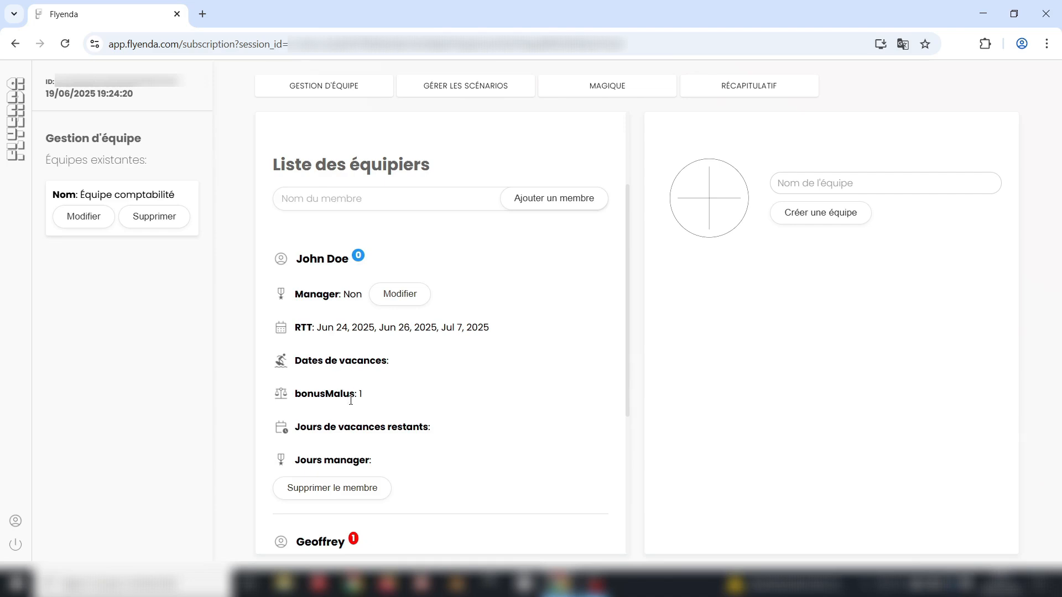
scroll(422, 348, "down", 5)
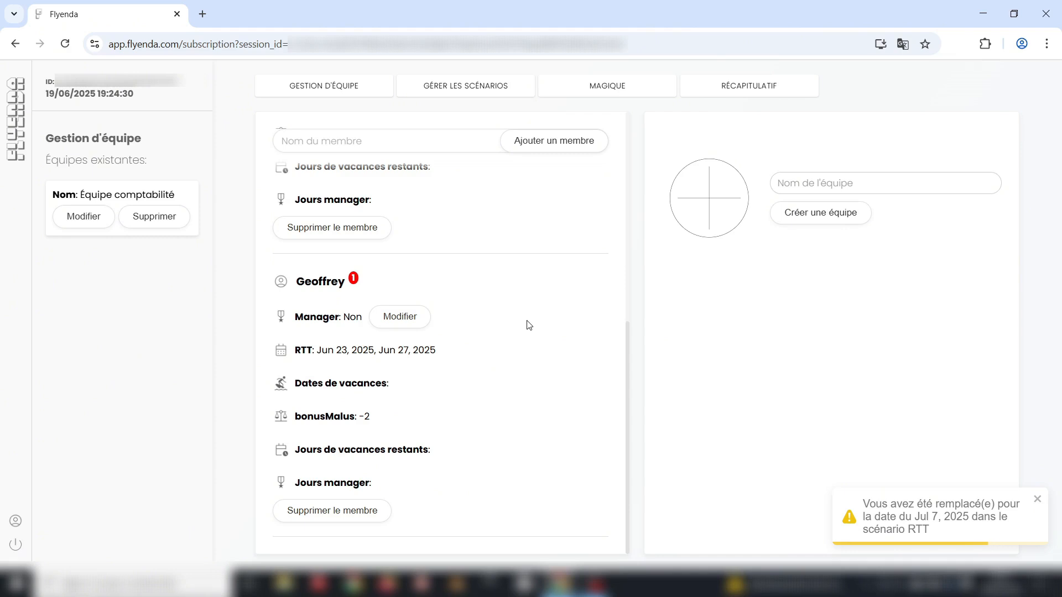
left_click(716, 91)
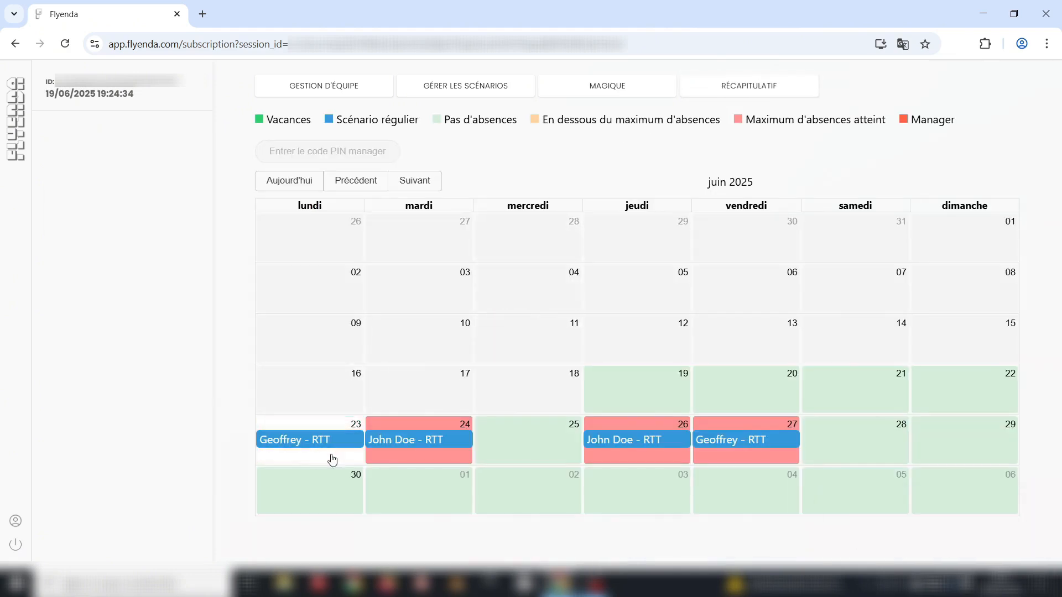
left_click(418, 183)
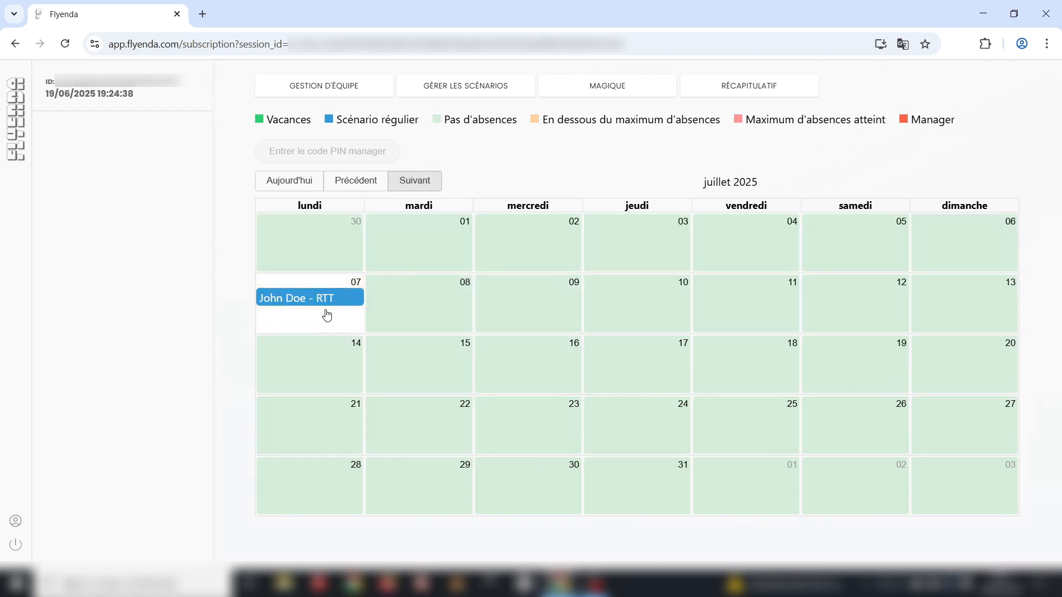
left_click(349, 86)
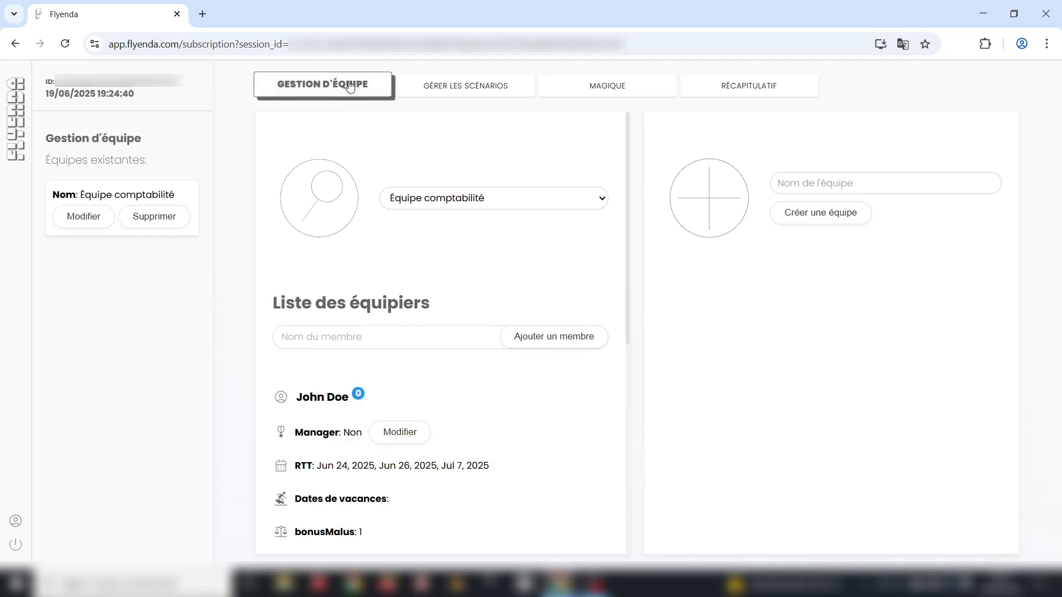
- In scenario management, select the RTT scenario and start a new scenario configuration
left_click(445, 89)
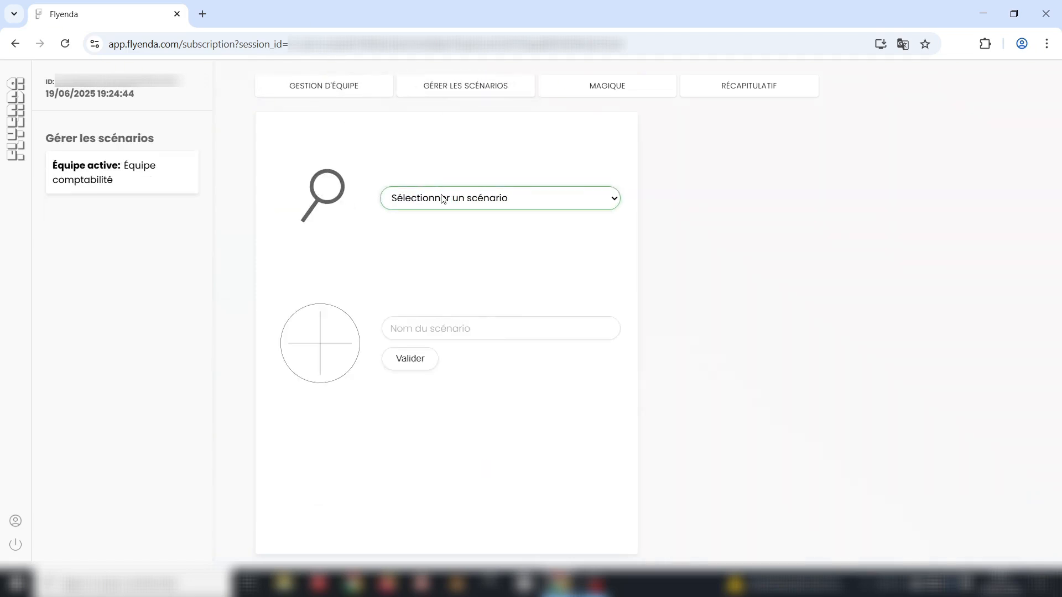
left_click(432, 239)
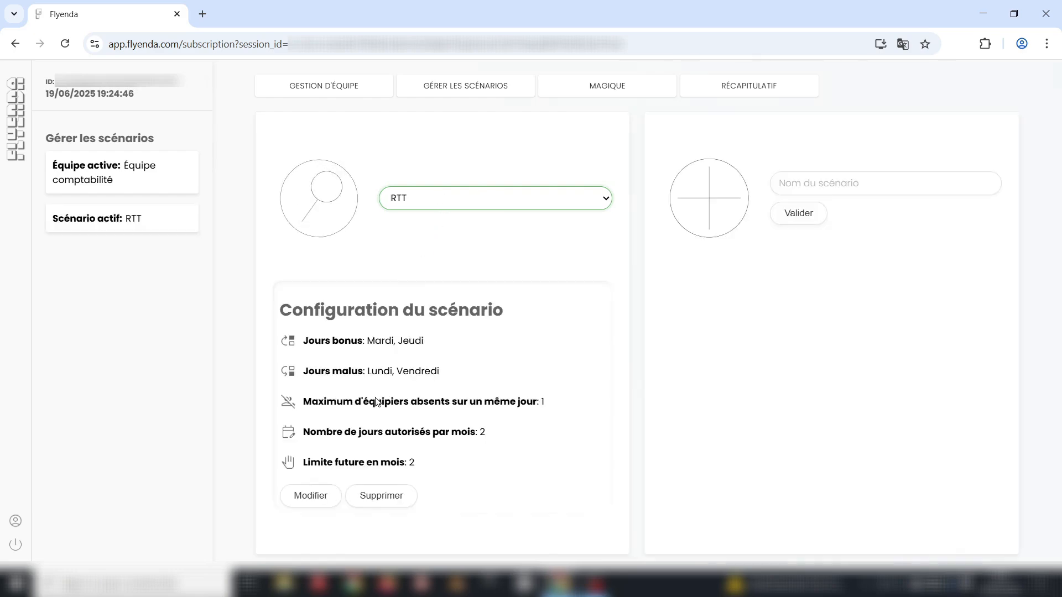
left_click(798, 213)
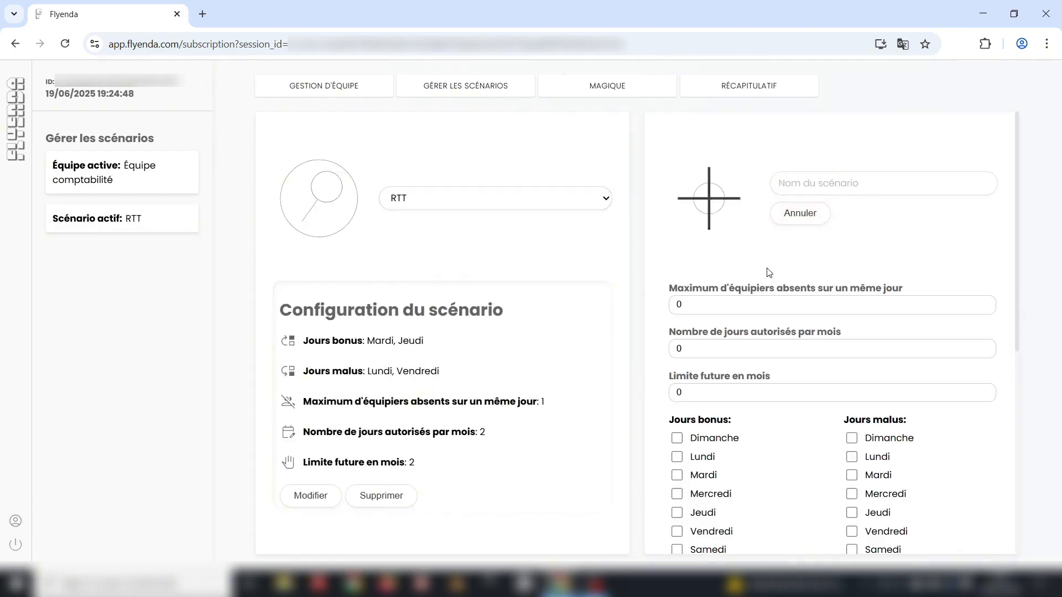
scroll(767, 269, "down", 6)
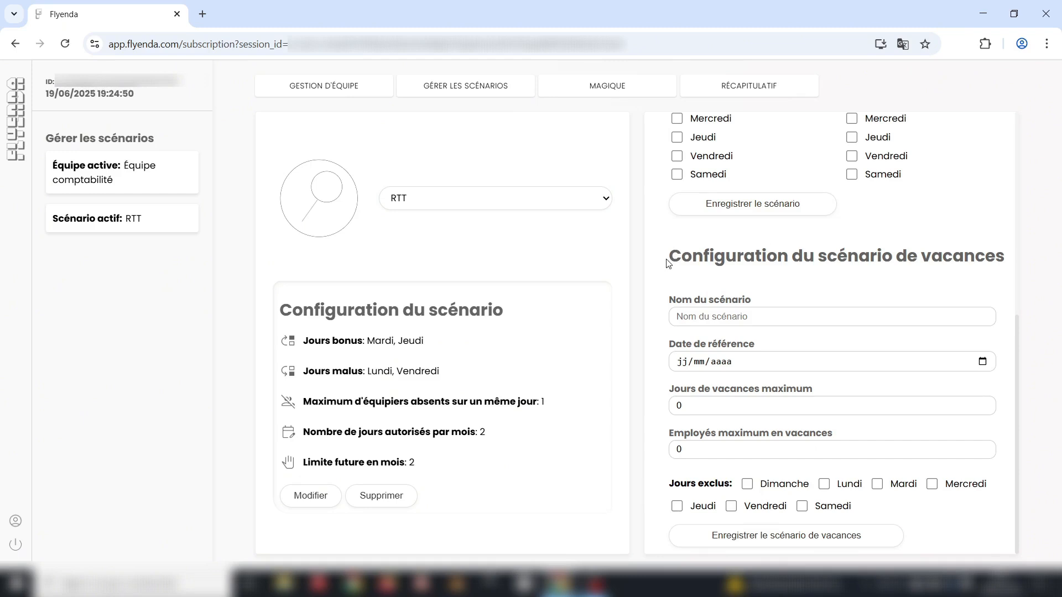
- Save scenario 'Vacances': reference 31/05/2025, 25 days max, 1 employee off, Sundays and Saturdays excluded
left_click(773, 313)
type("Vacances")
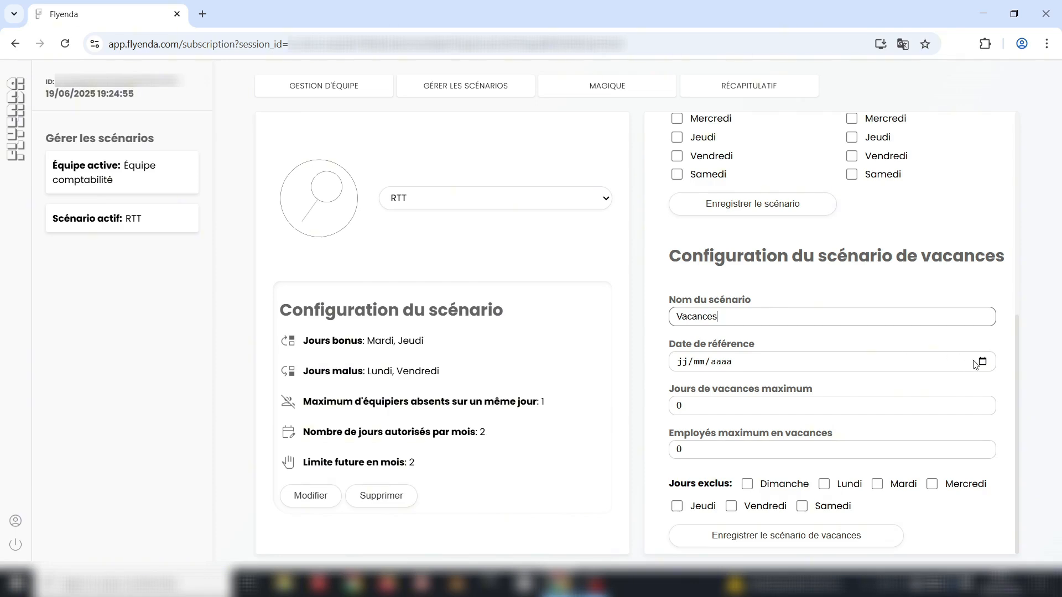
left_click(982, 363)
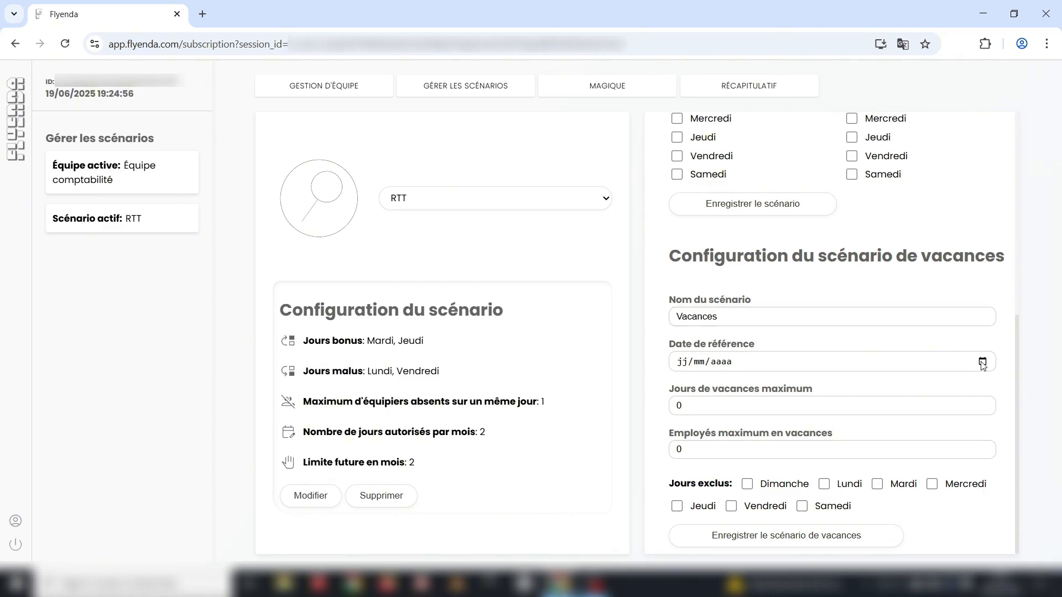
left_click(786, 429)
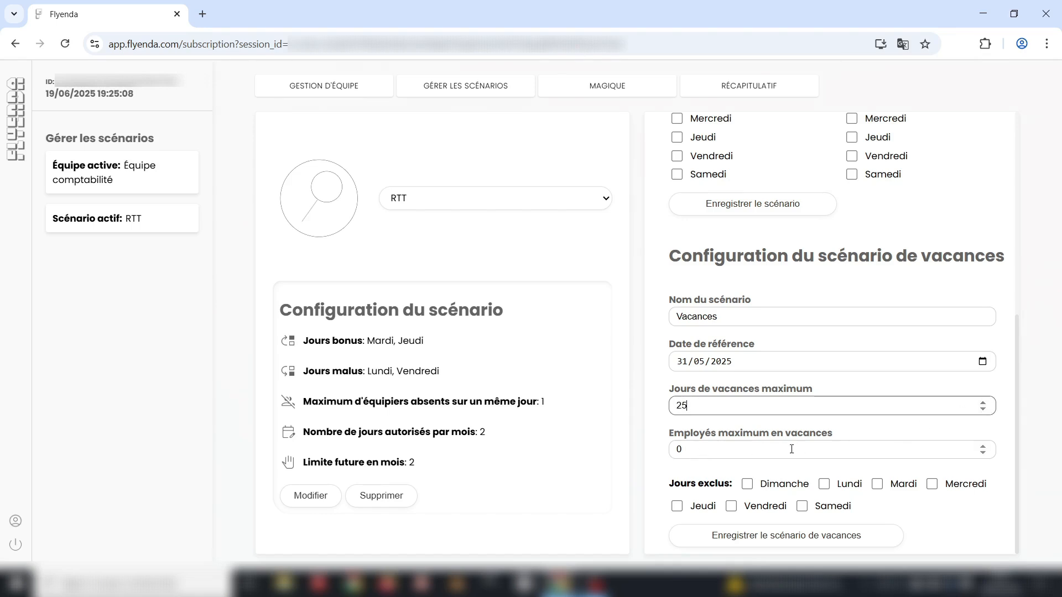
left_click(983, 446)
left_click(747, 484)
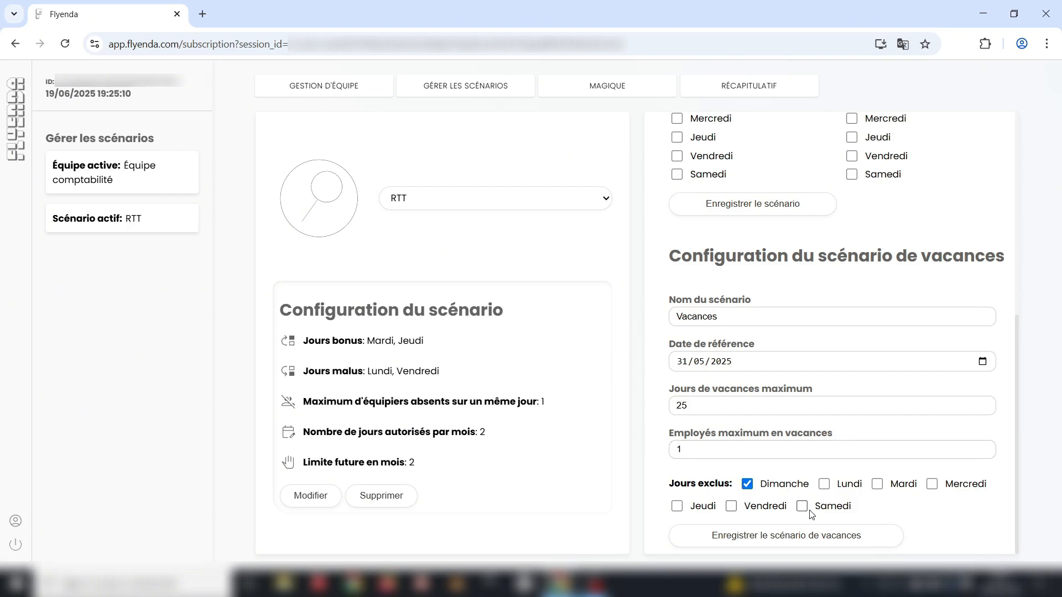
left_click(801, 506)
left_click(777, 535)
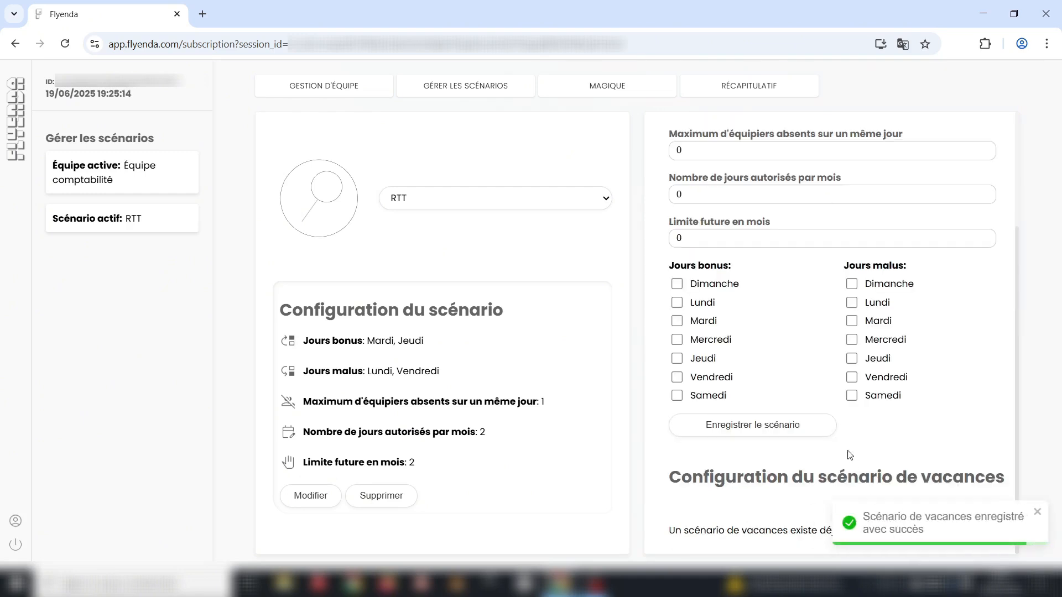
scroll(1017, 433, "up", 3)
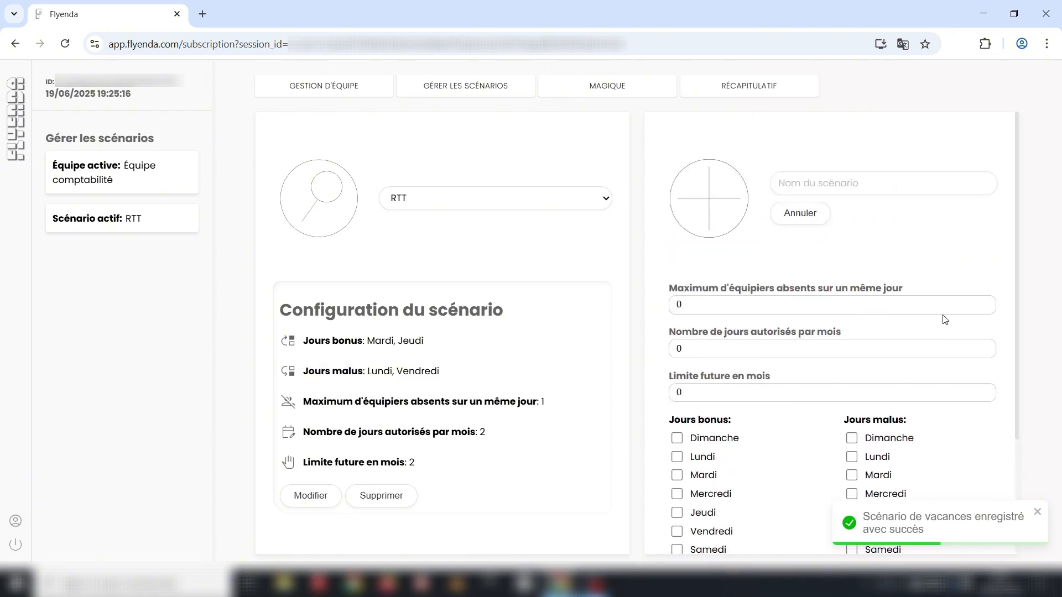
left_click(592, 86)
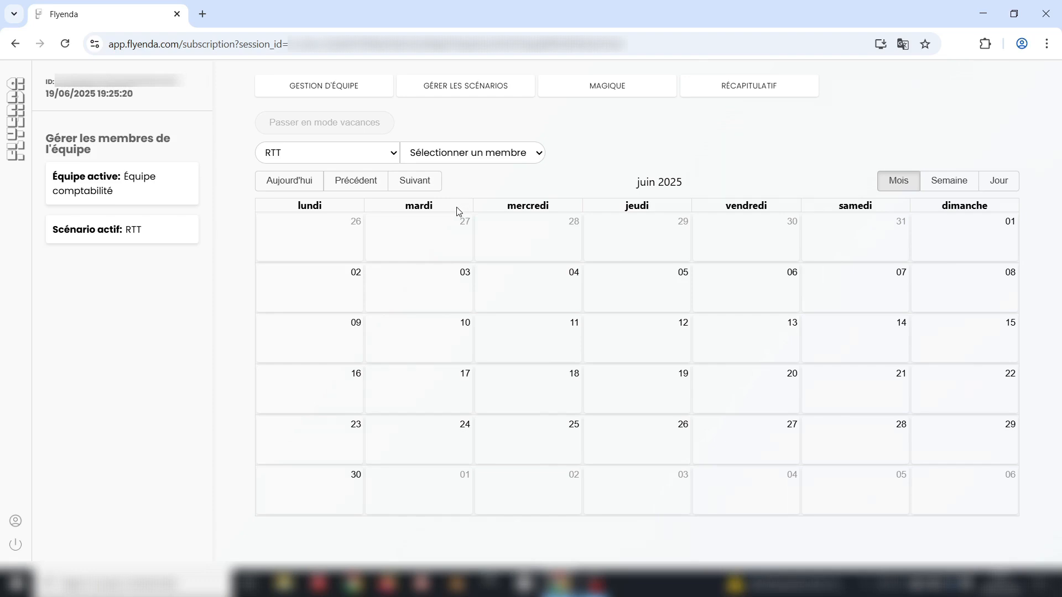
- In the calendar, select the first team member and book Vacances from 21 to 25 July 2025
left_click(473, 152)
left_click(442, 175)
left_click(419, 183)
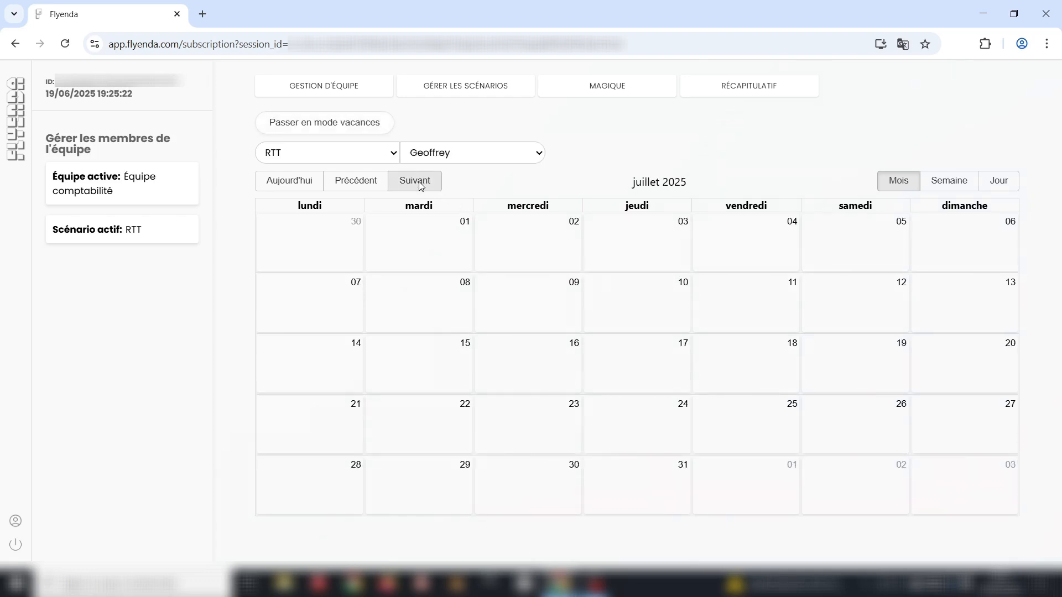
left_click(324, 122)
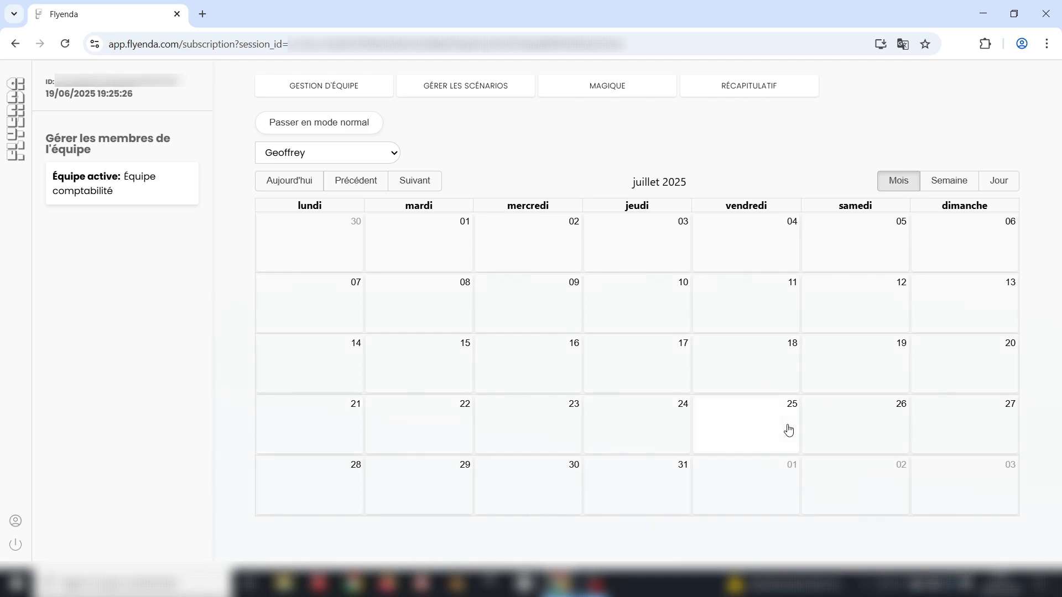
left_click_drag(789, 430, 789, 429)
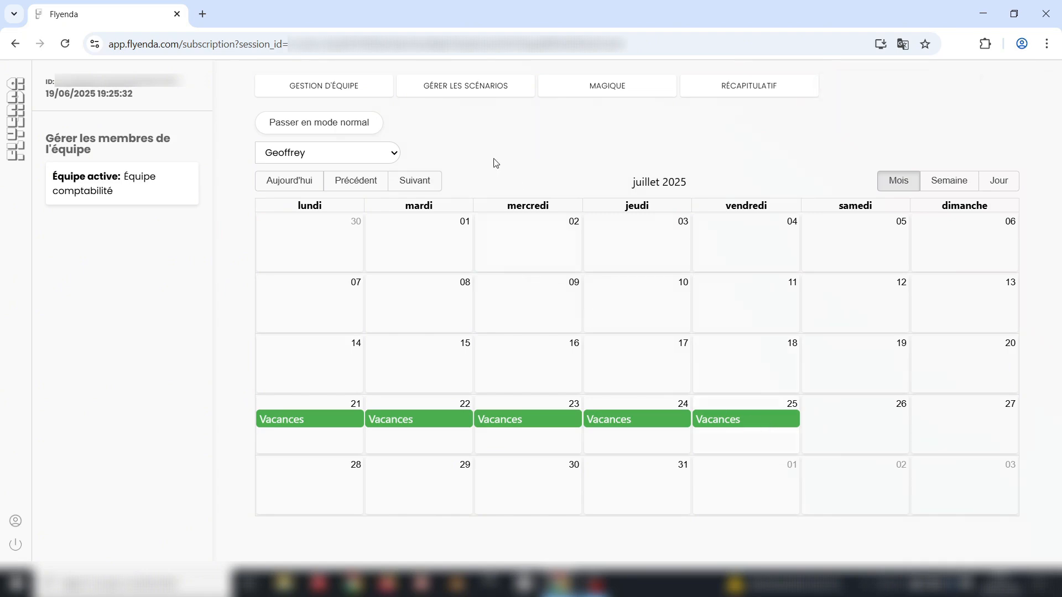
left_click(368, 94)
scroll(421, 335, "down", 4)
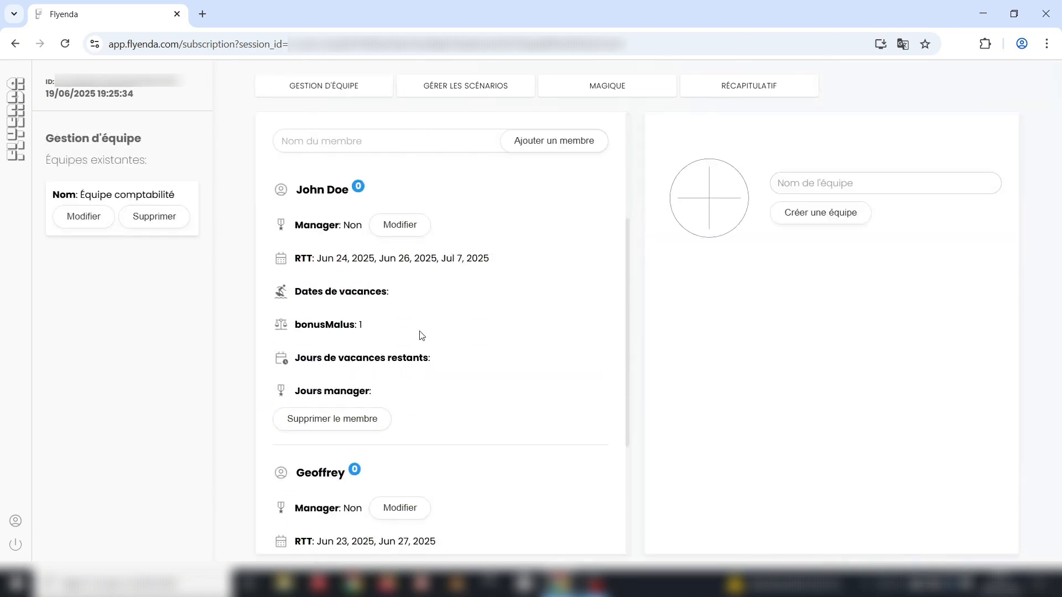
scroll(420, 335, "down", 4)
left_click_drag(392, 369, 500, 394)
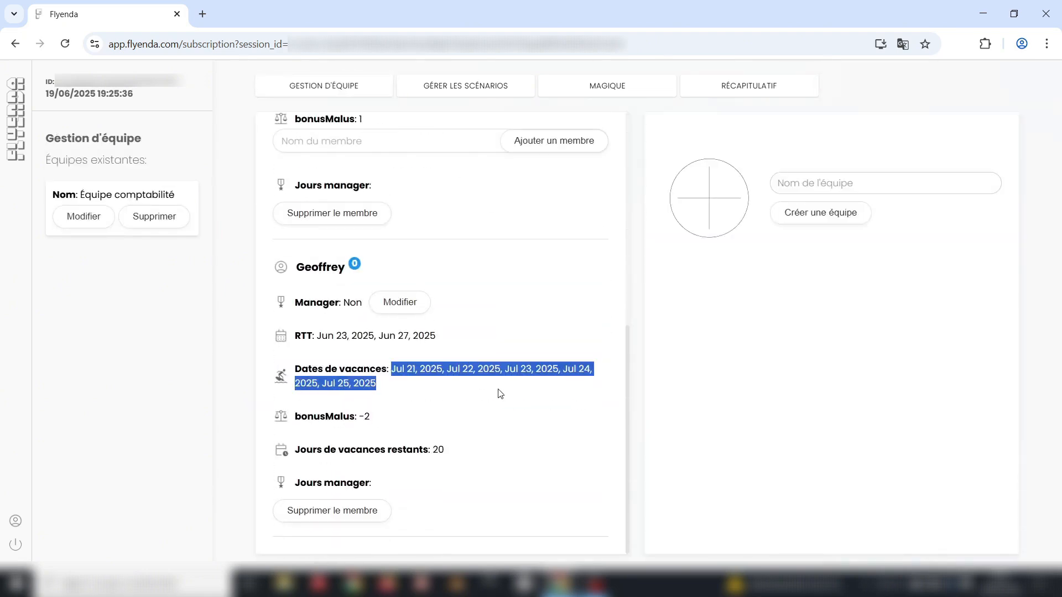
left_click(482, 394)
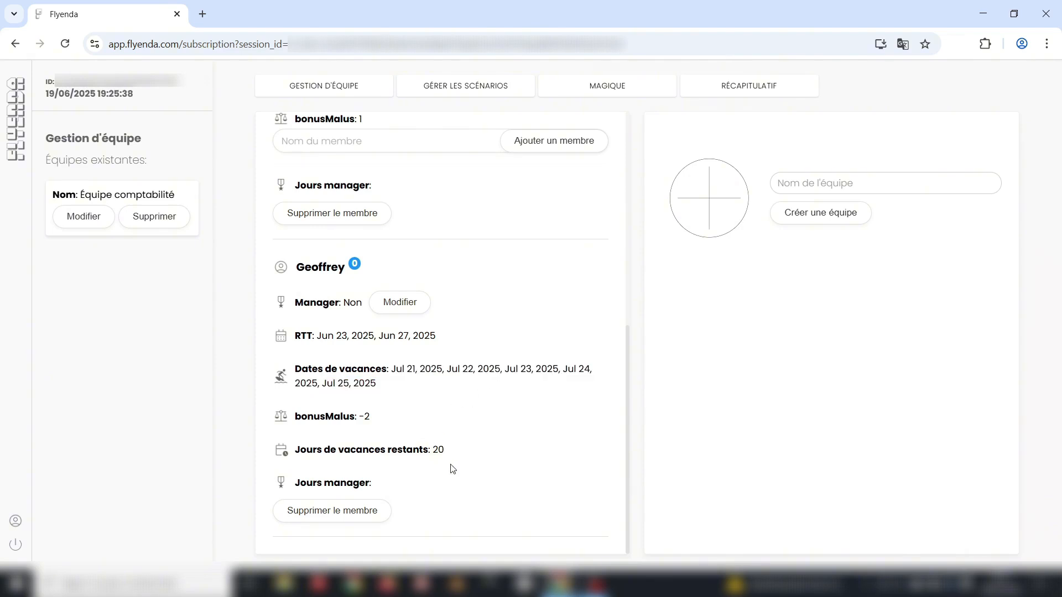
double_click(450, 450)
left_click(481, 449)
scroll(562, 367, "up", 5)
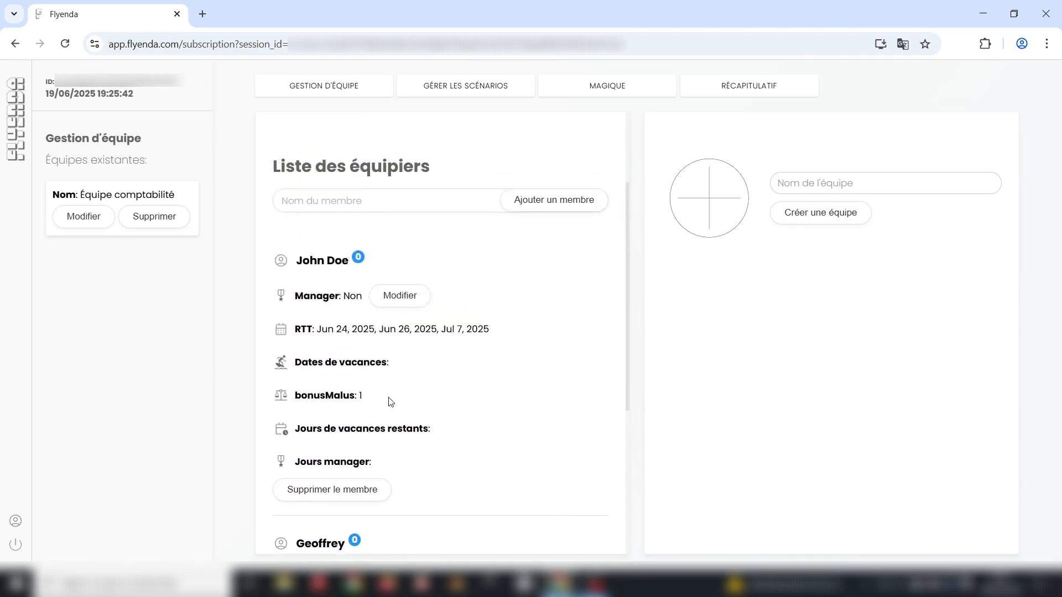
scroll(479, 415, "down", 4)
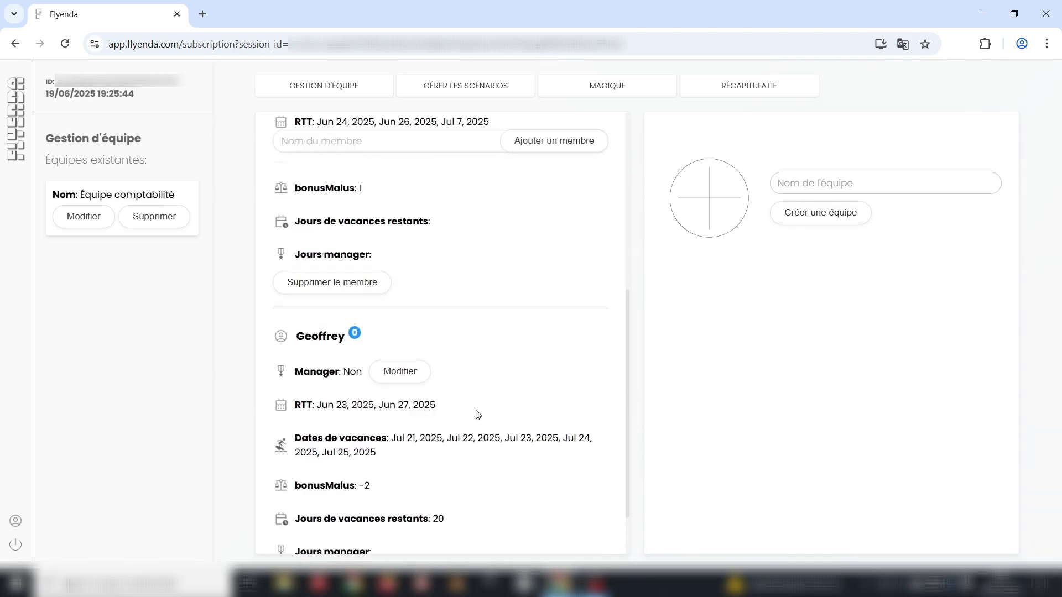
- In the Magique calendar, book the second team member's vacation on 21, 22 and 23 July 2025
scroll(486, 440, "up", 6)
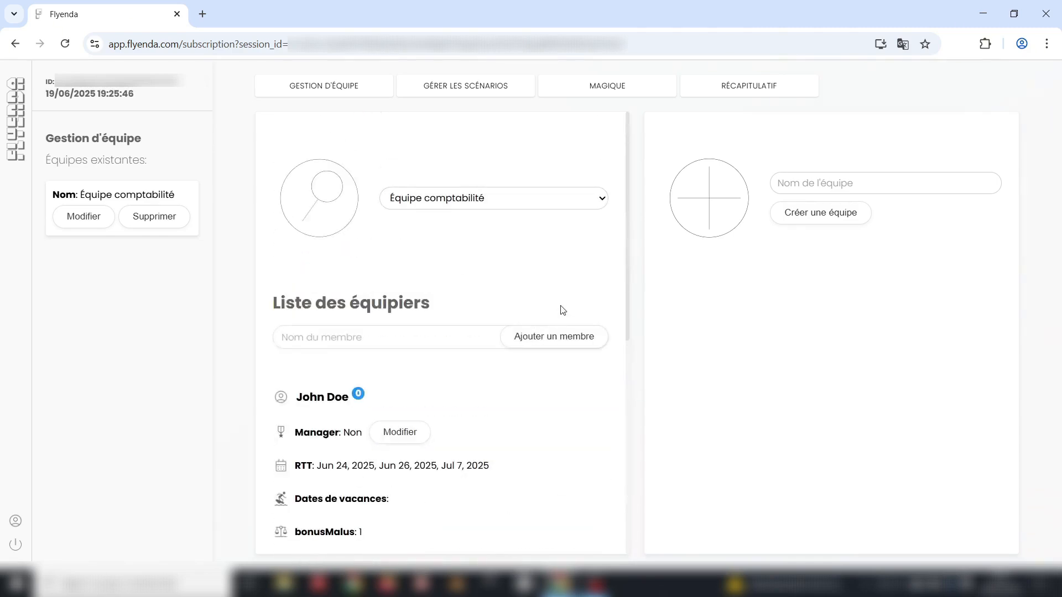
left_click(635, 91)
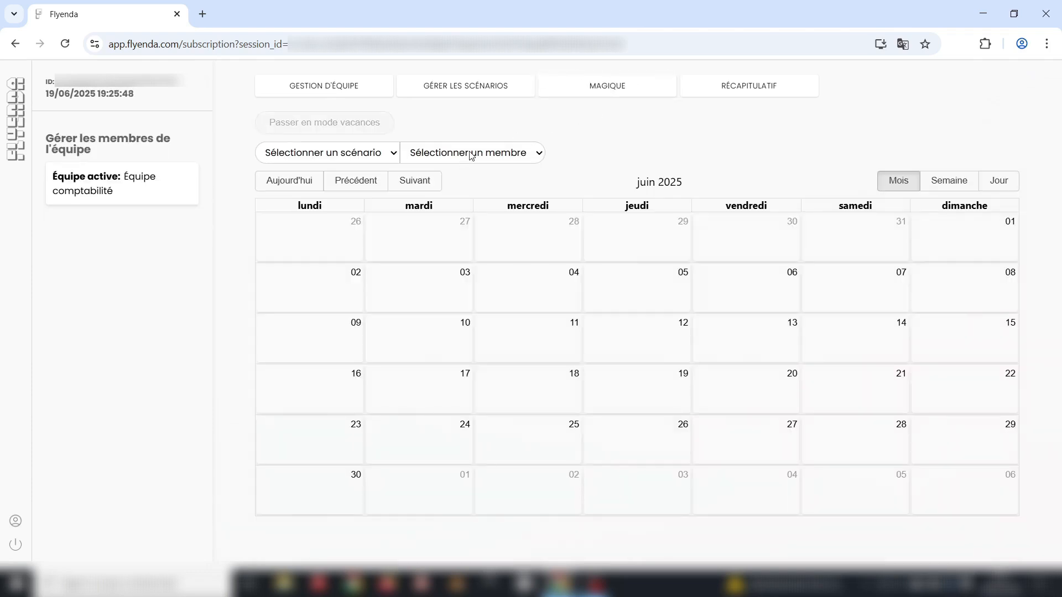
left_click(453, 215)
left_click(423, 184)
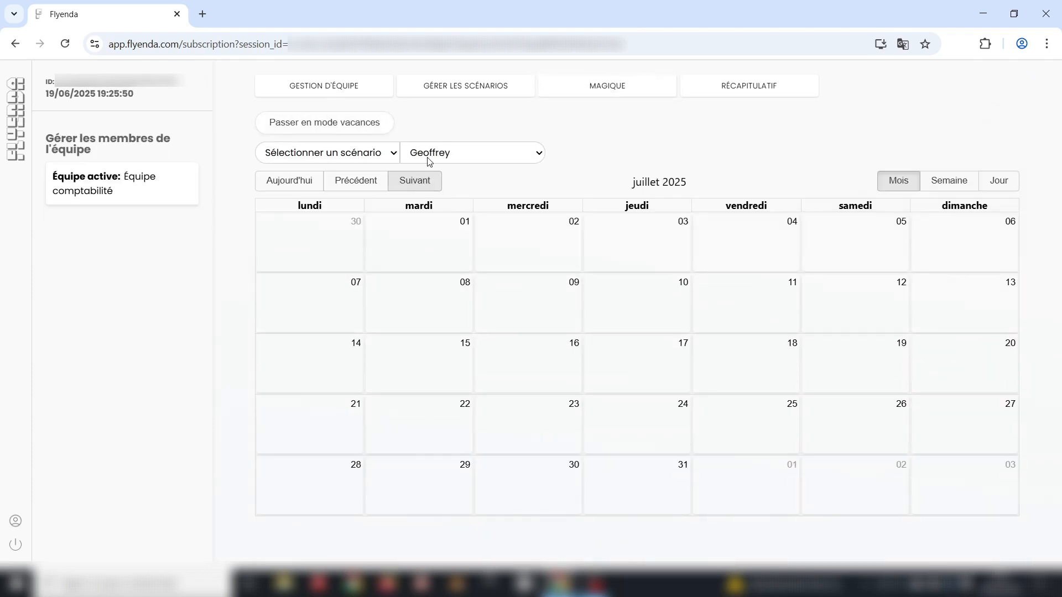
left_click(379, 123)
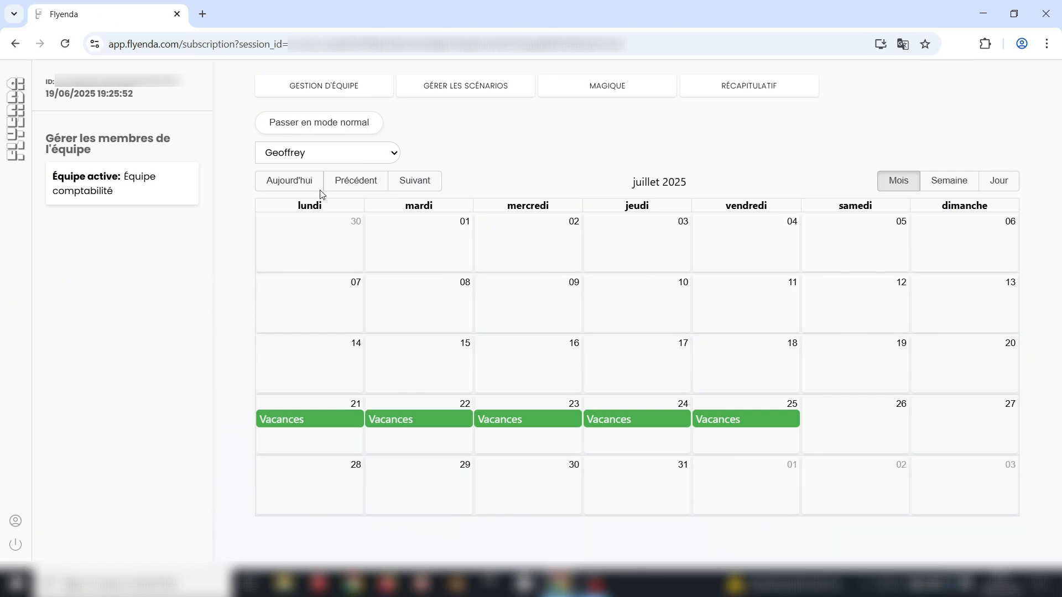
left_click_drag(303, 426, 524, 426)
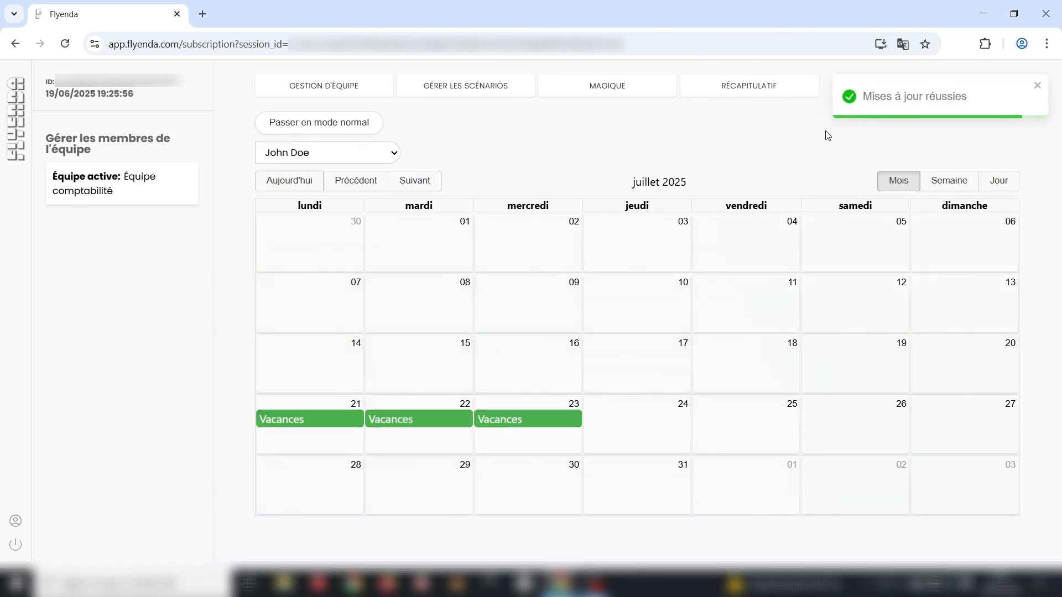
left_click(352, 91)
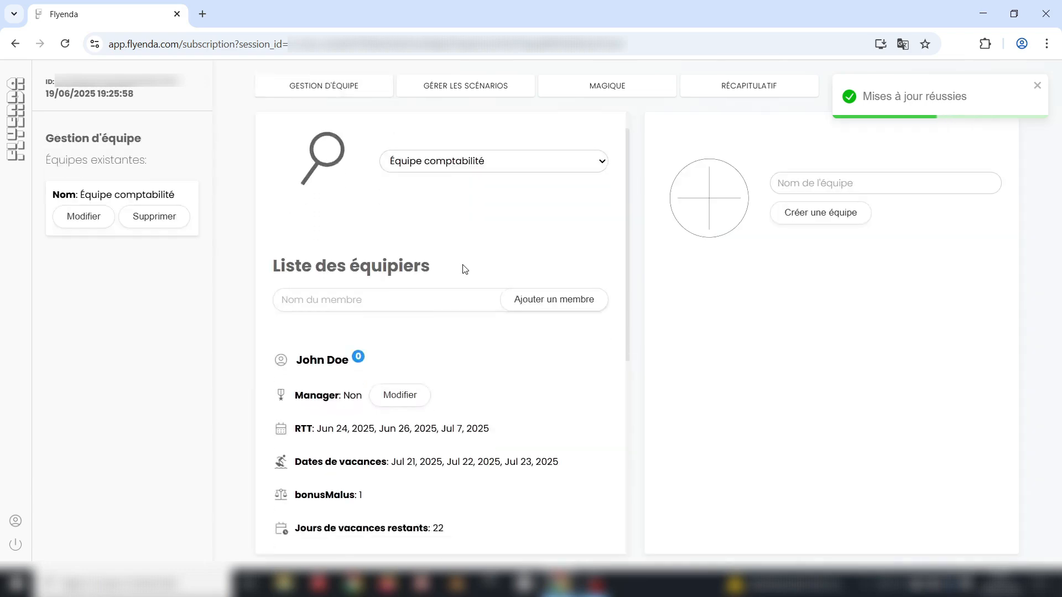
- Read the first member's notice that 21–23 July vacation was replaced, then check the team summary
scroll(465, 269, "down", 2)
scroll(474, 339, "down", 5)
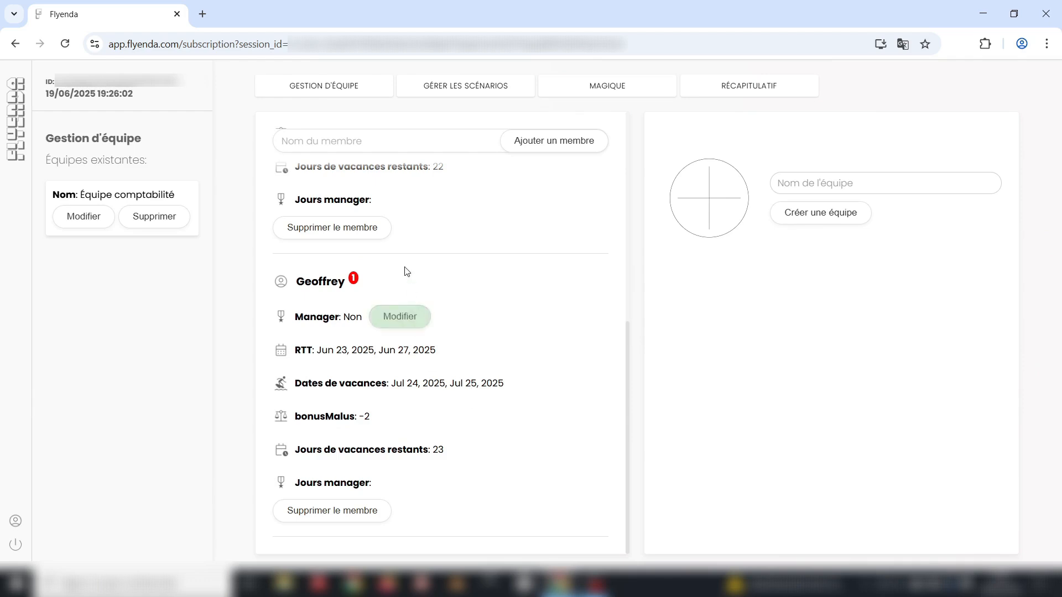
left_click(353, 281)
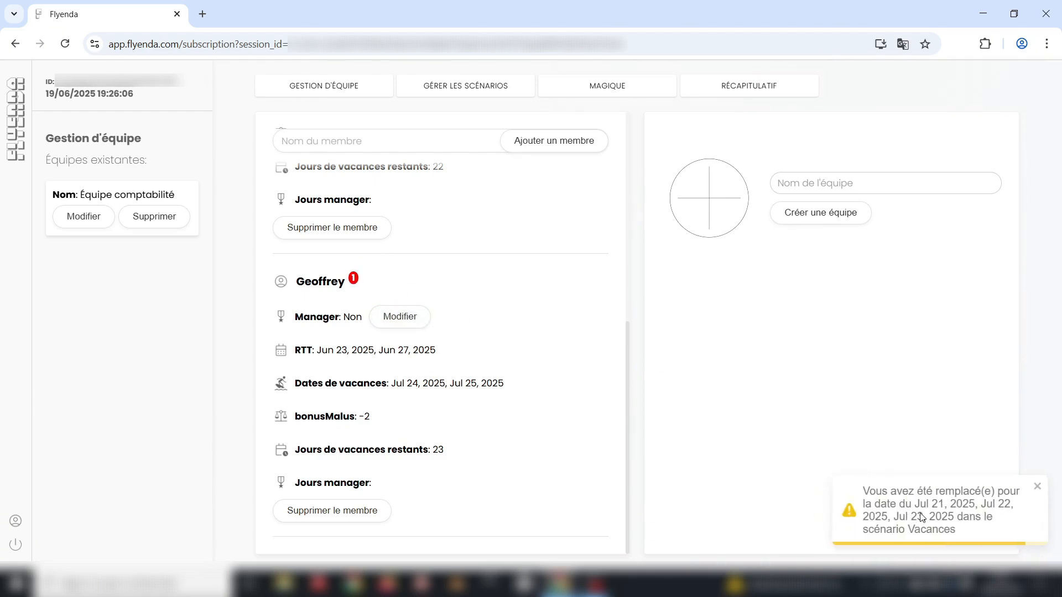
left_click_drag(962, 534, 908, 532)
left_click(989, 531)
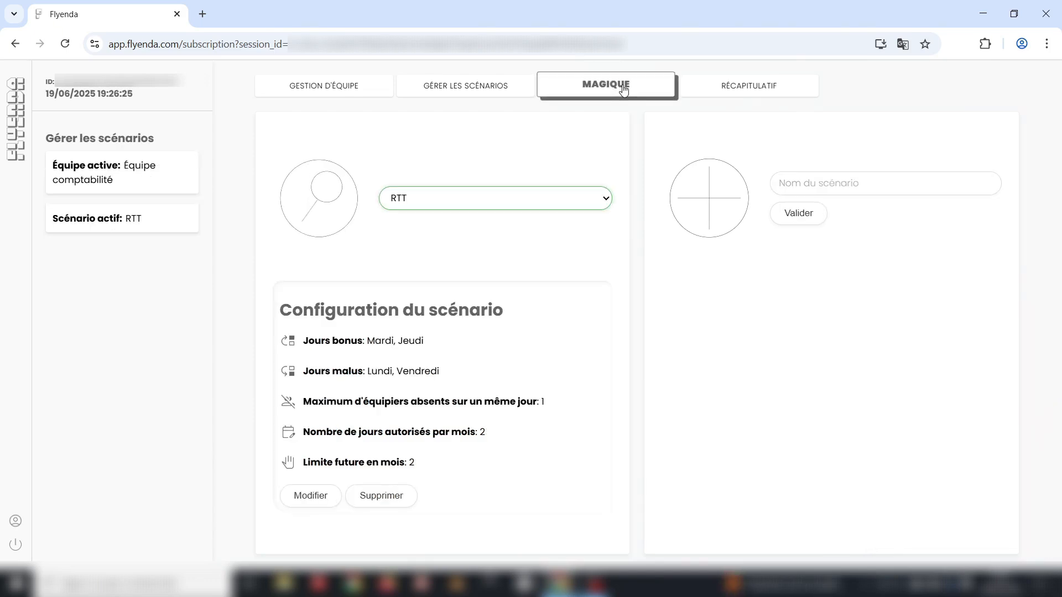
left_click(749, 86)
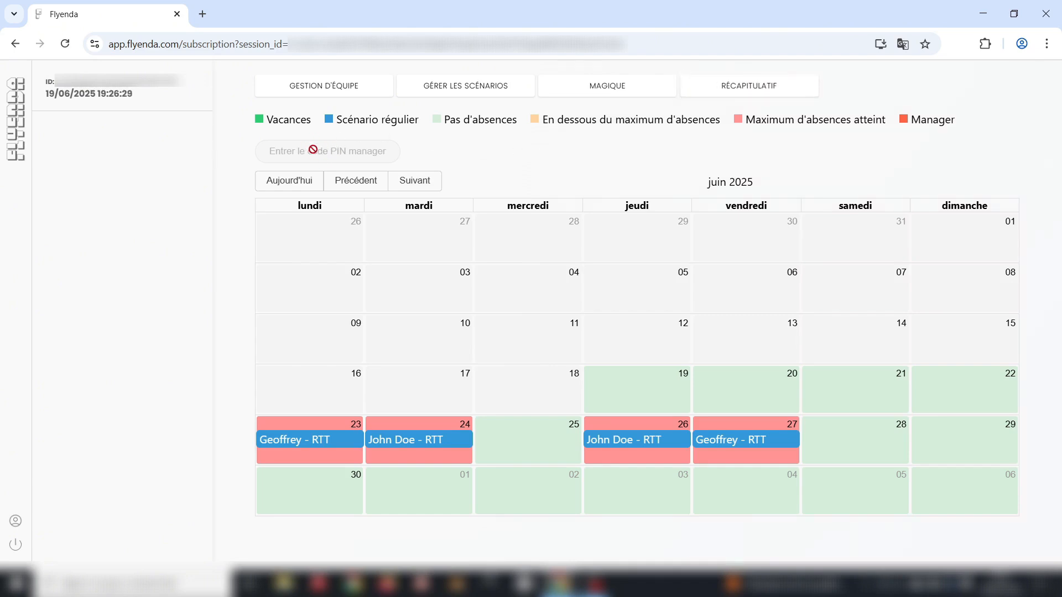
left_click(329, 93)
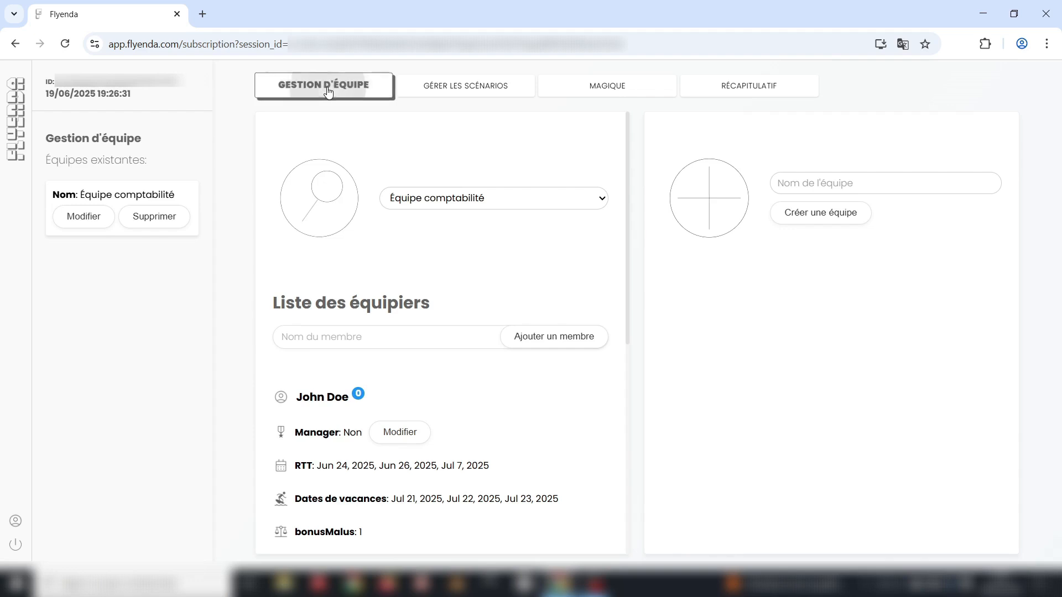
- Mark the first team member as manager, enter a manager PIN and Gmail address, and save
scroll(432, 292, "down", 7)
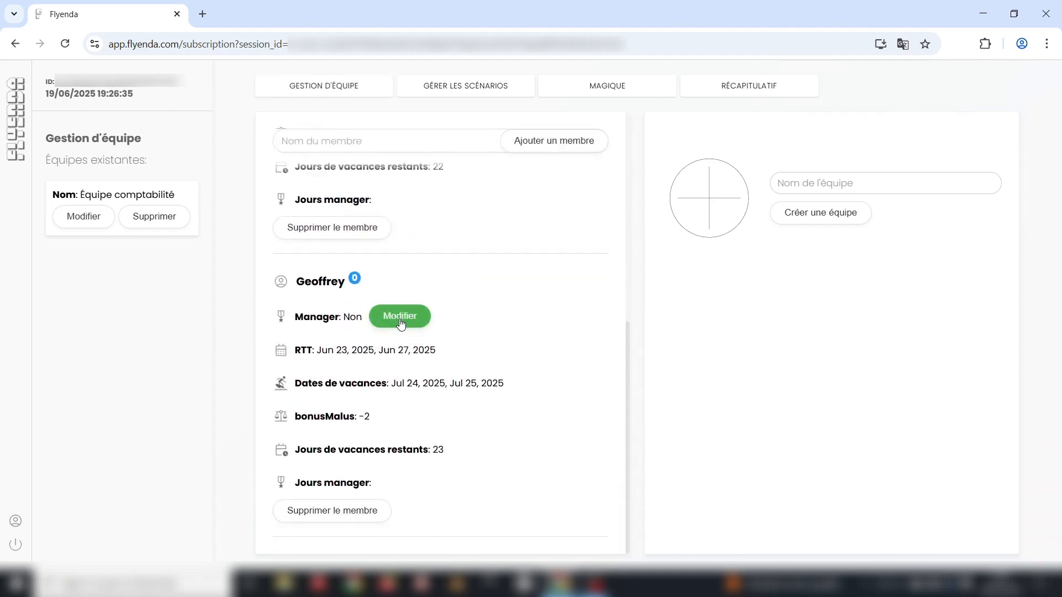
left_click(400, 323)
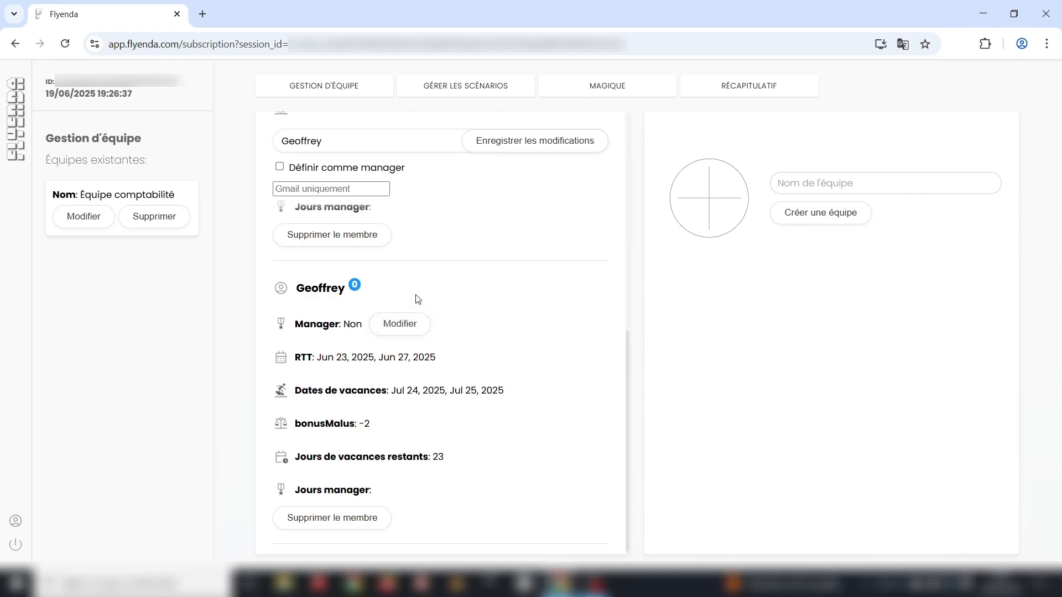
scroll(363, 239, "up", 7)
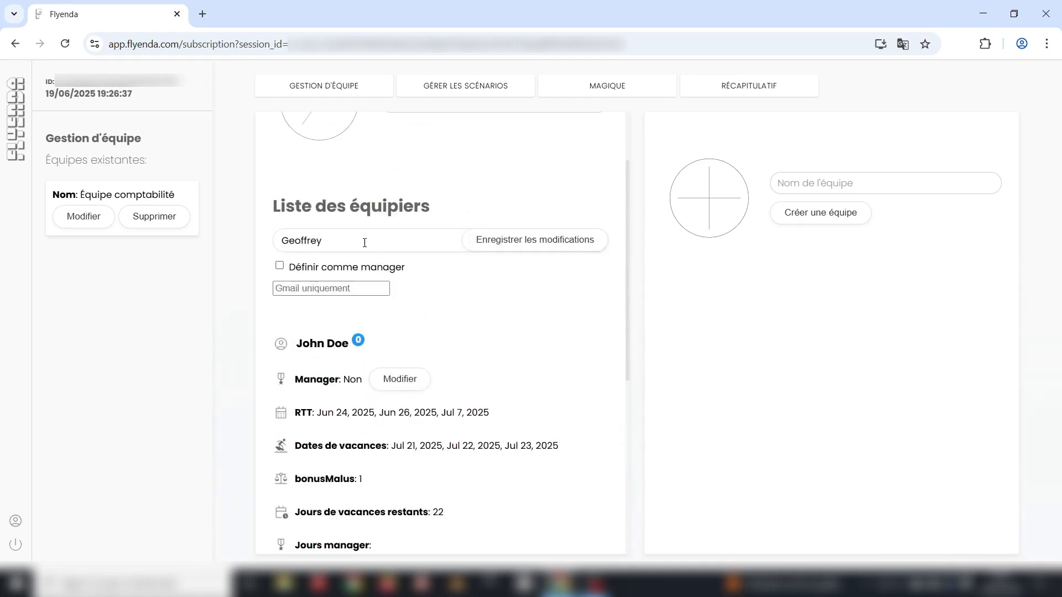
left_click(279, 266)
left_click(306, 287)
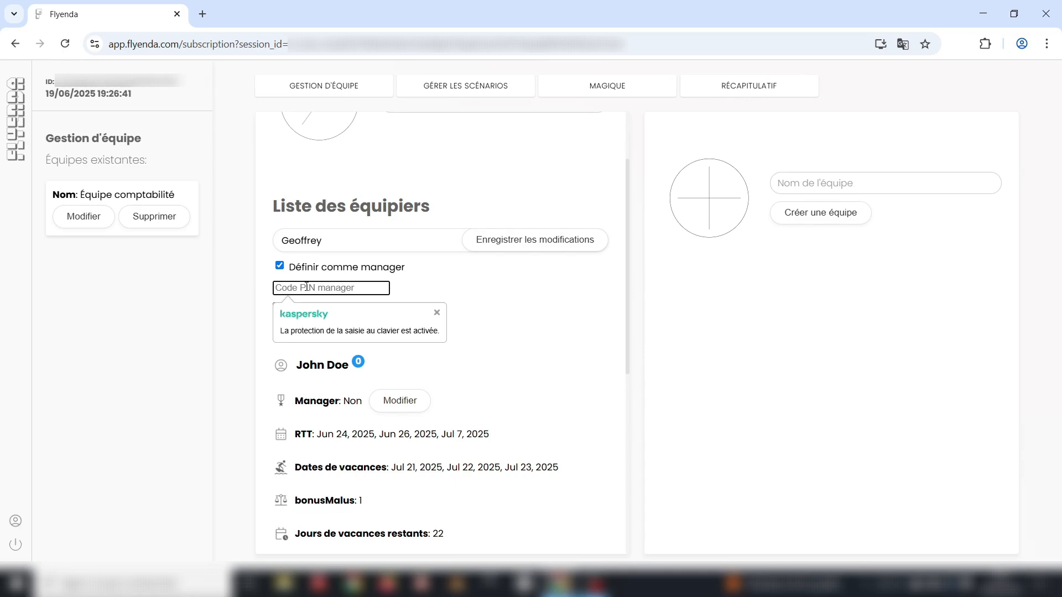
type("1")
left_click(438, 314)
left_click(314, 312)
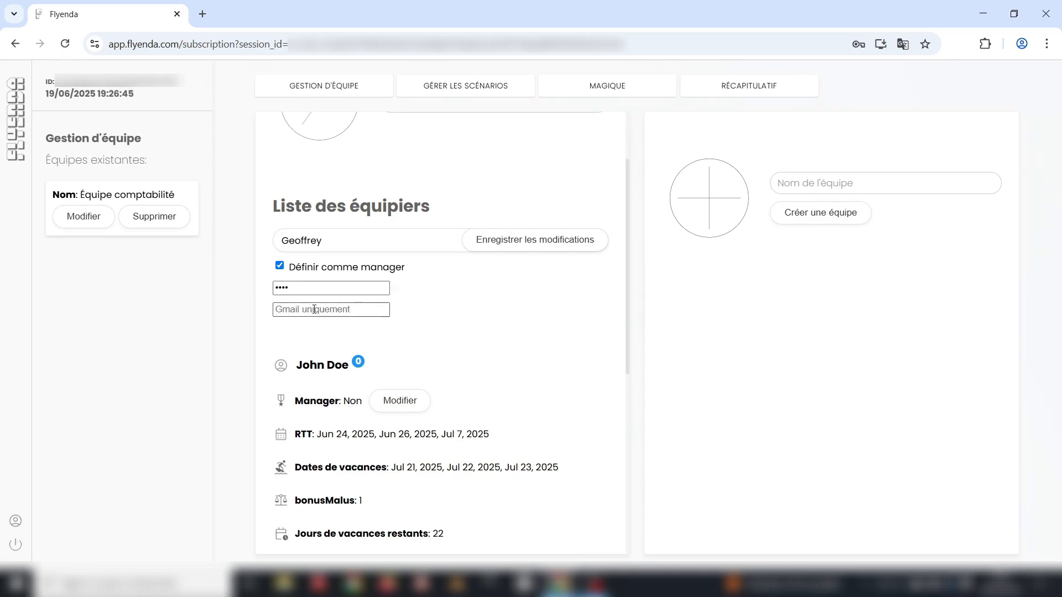
type("test")
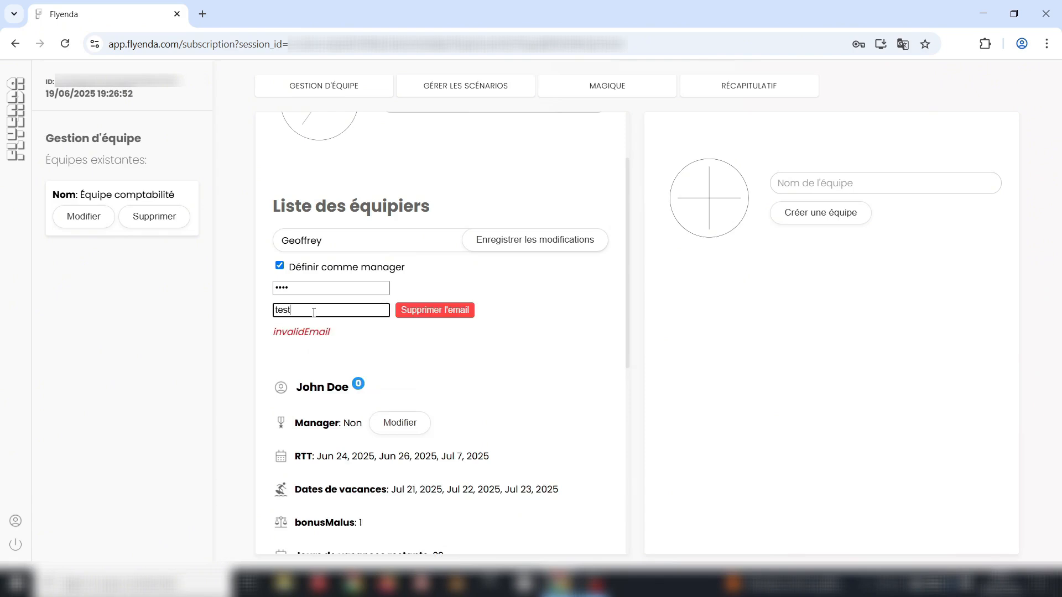
type("@gm")
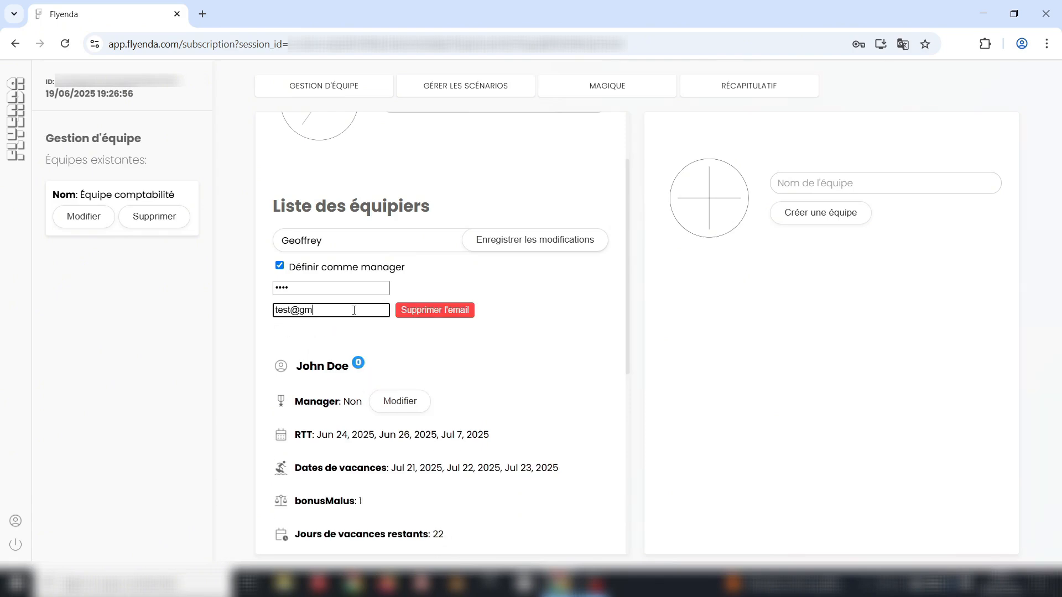
type("ail.com")
left_click(554, 242)
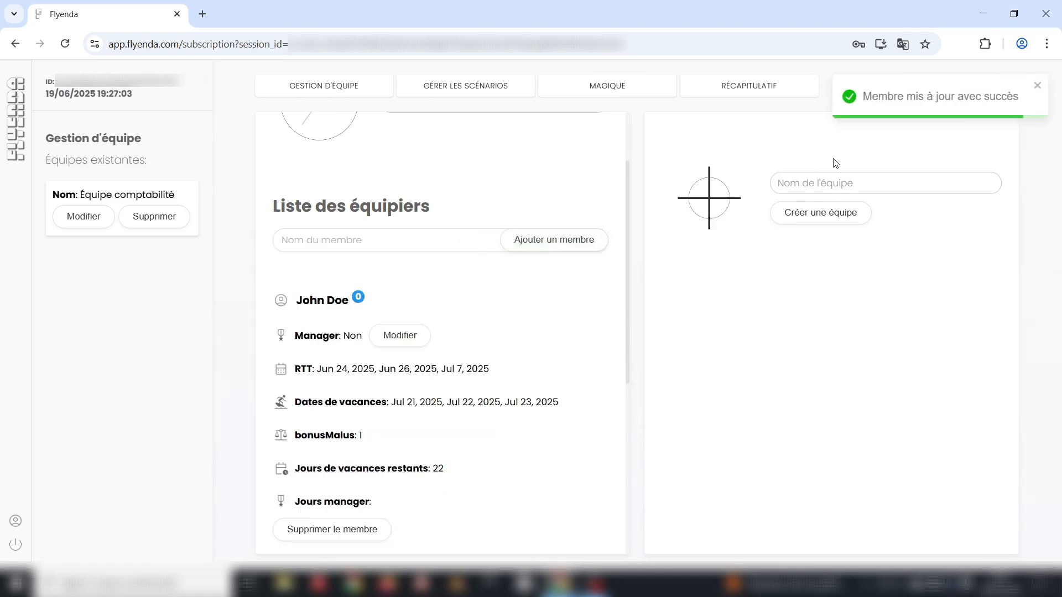
scroll(557, 349, "down", 5)
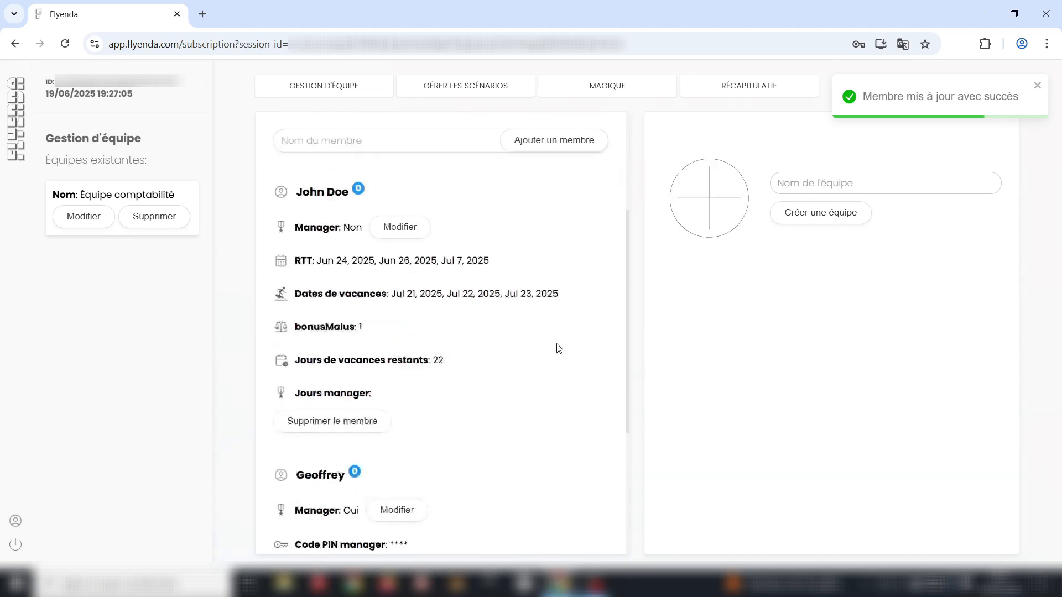
left_click_drag(271, 319, 434, 318)
left_click(433, 318)
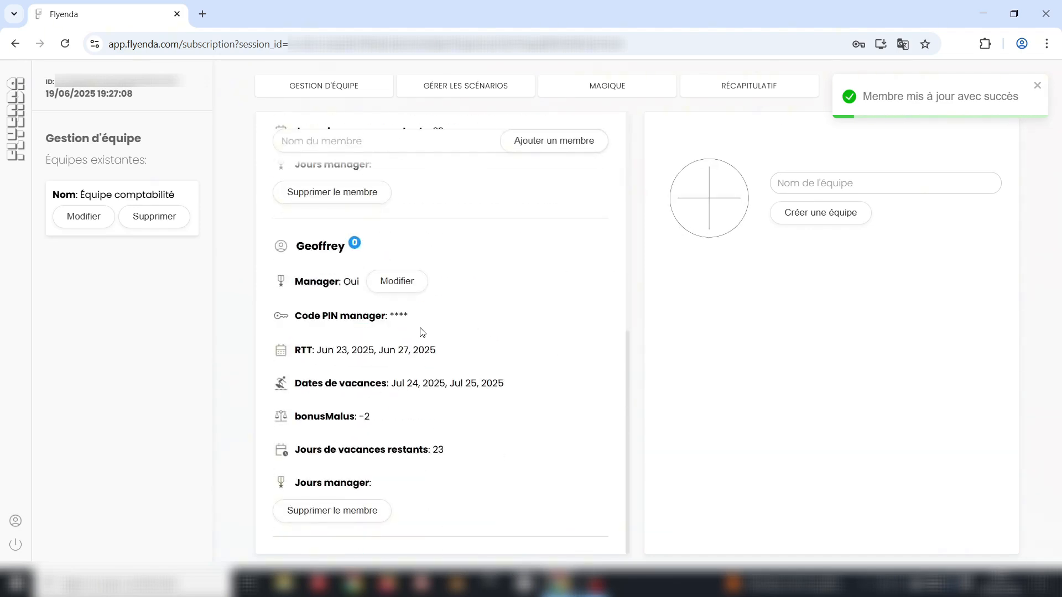
- Unlock access with the manager PIN and view the June 2025 summary showing RTT on 23, 24, 26, 27
left_click(472, 95)
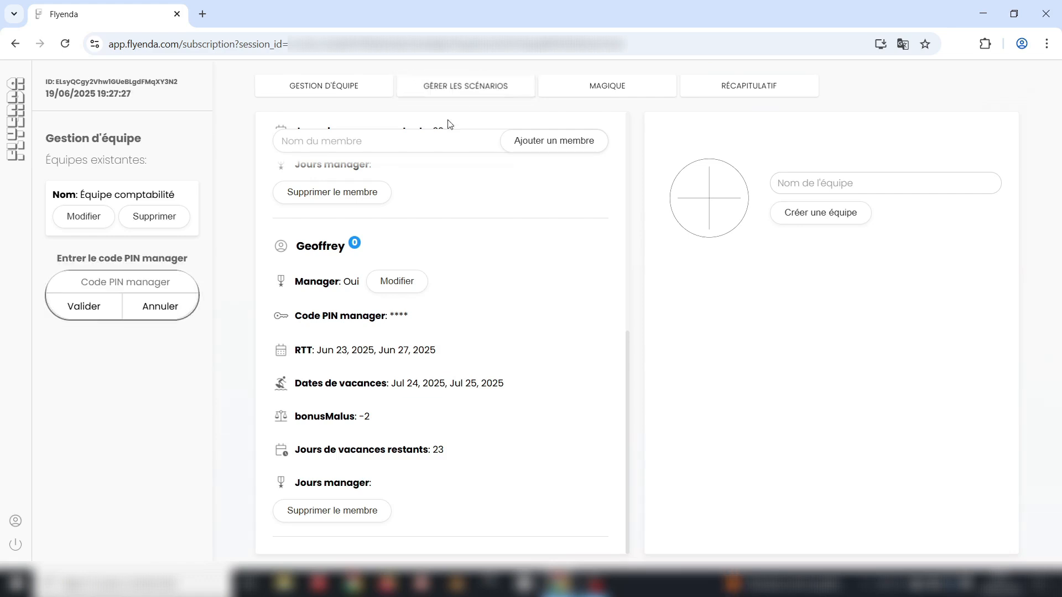
left_click(120, 283)
type("12")
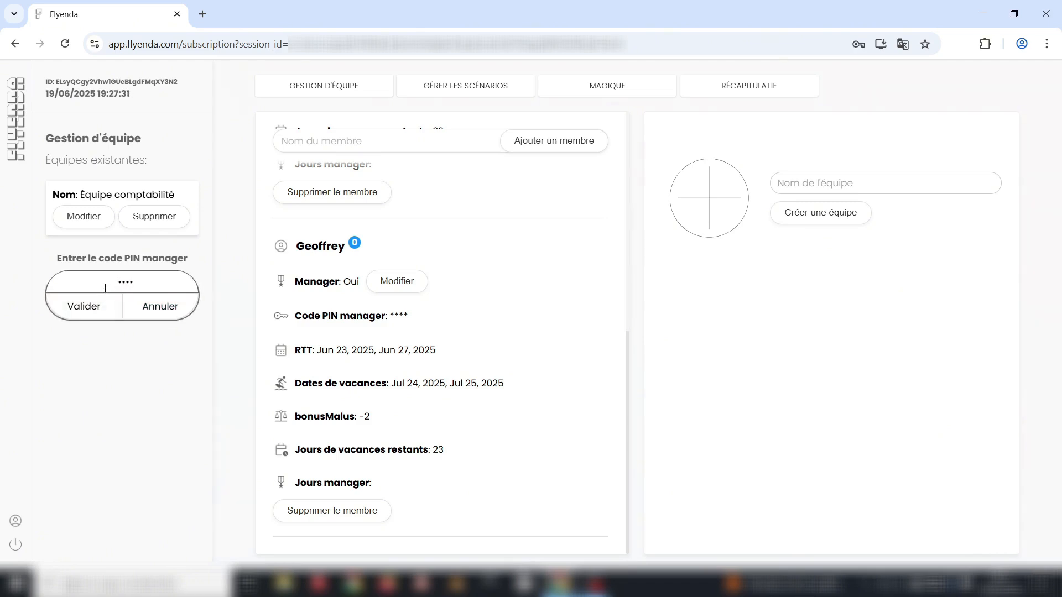
left_click(90, 305)
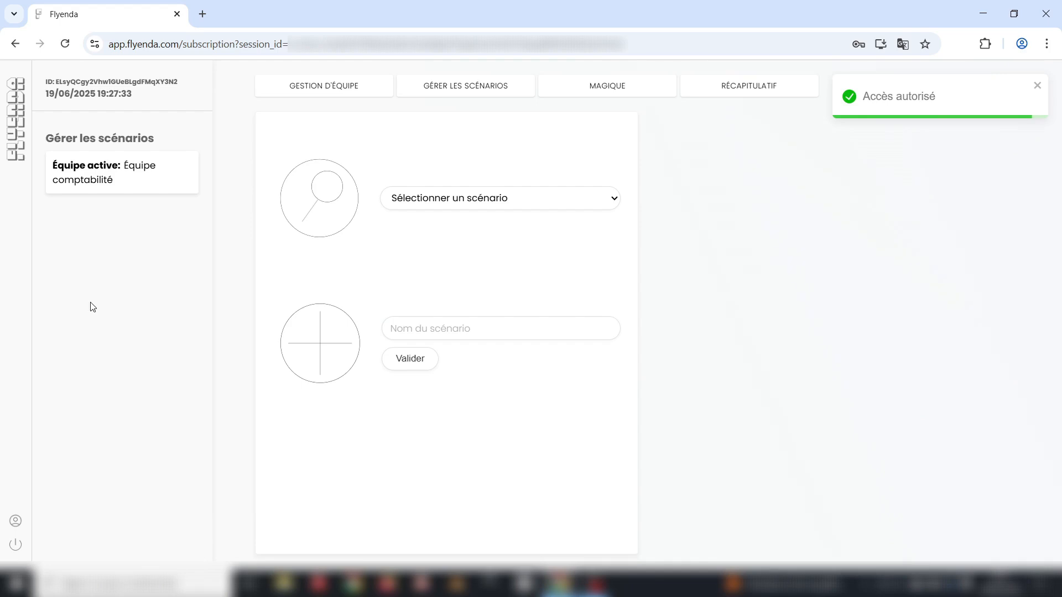
left_click(739, 94)
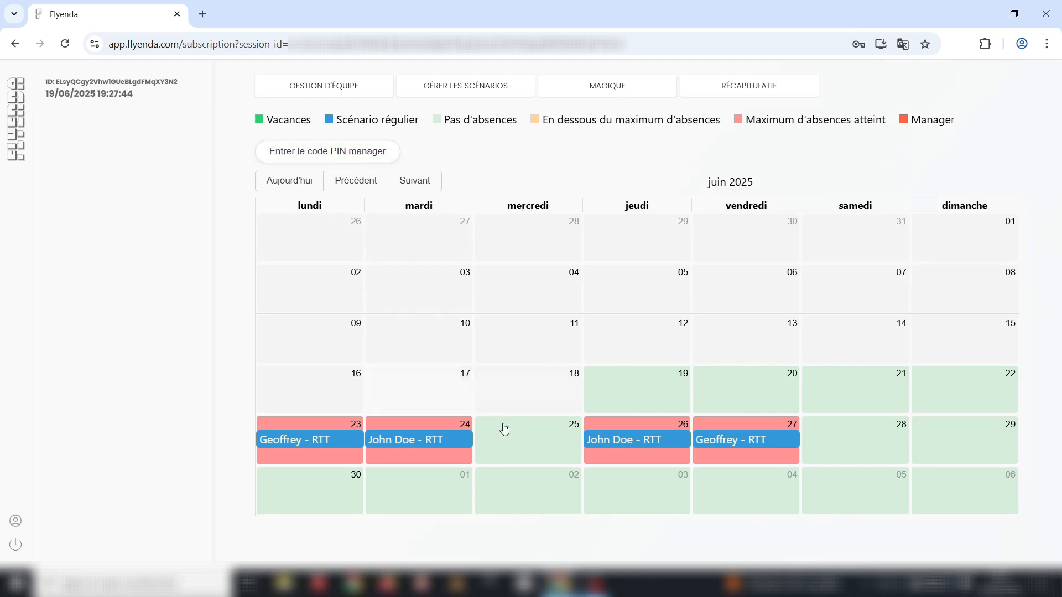
- After entering the manager PIN, book manager days on 8 and 9 July 2025 for the first member
left_click(535, 441)
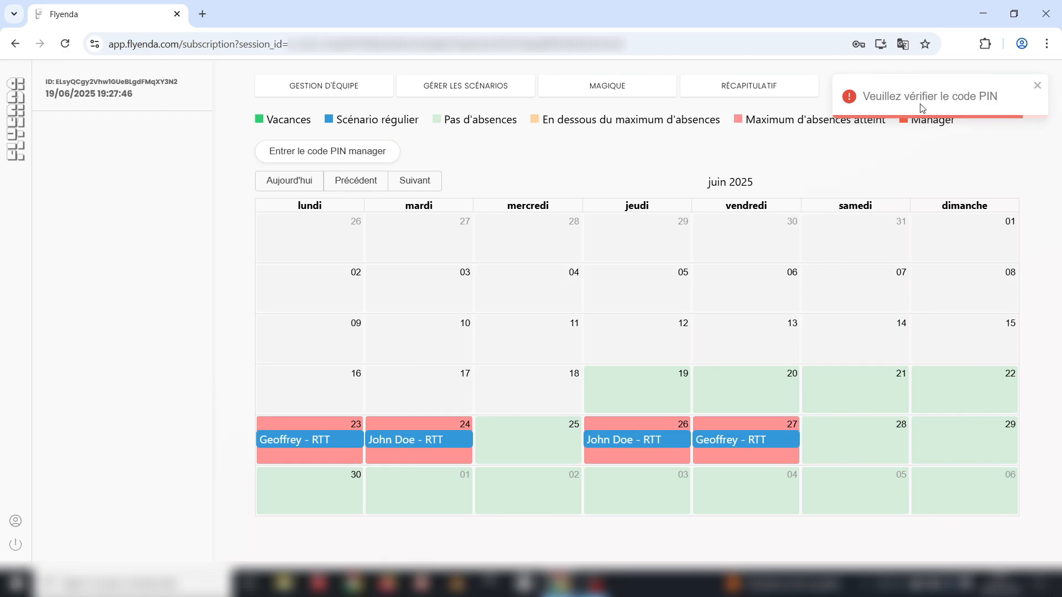
left_click(342, 158)
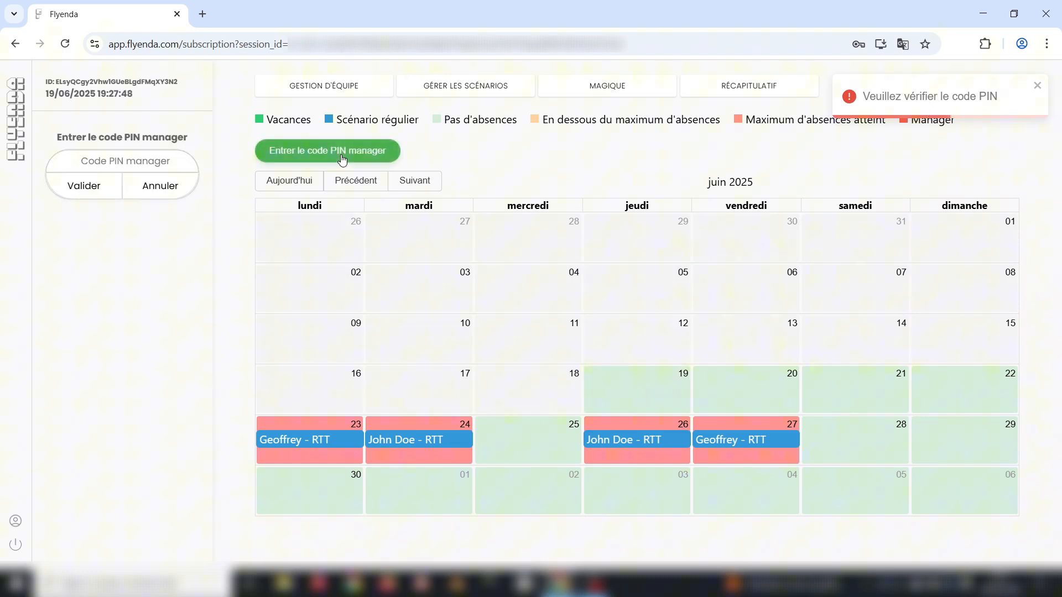
left_click(94, 159)
type("123")
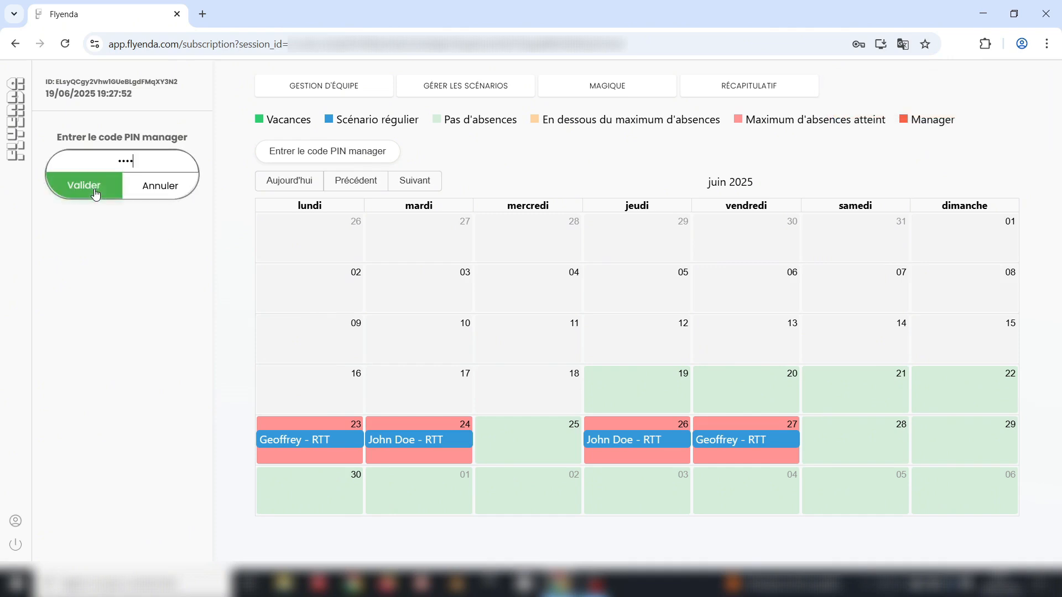
left_click(96, 190)
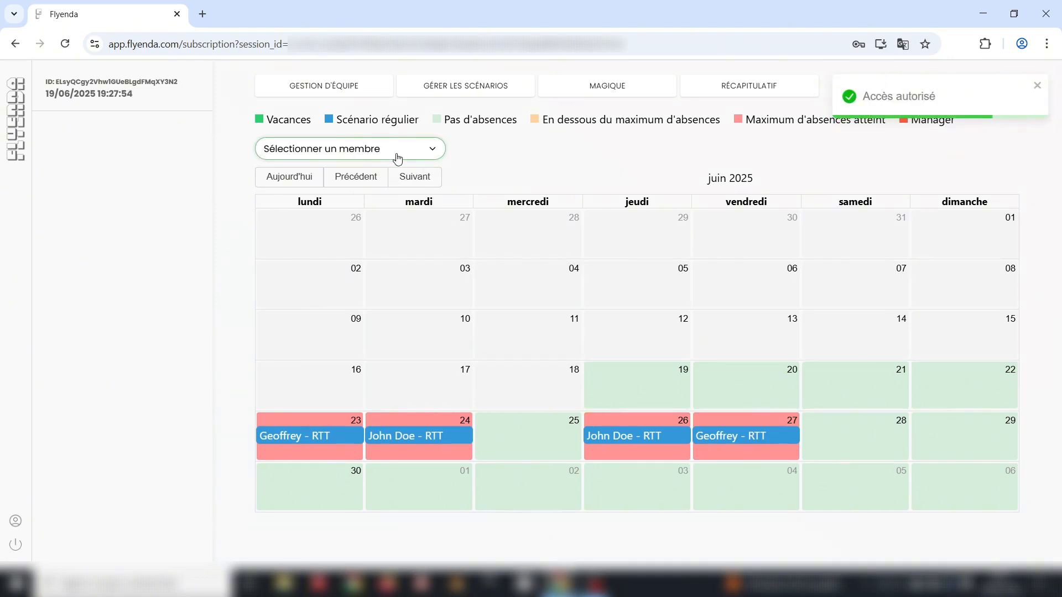
key("Down")
left_click(406, 177)
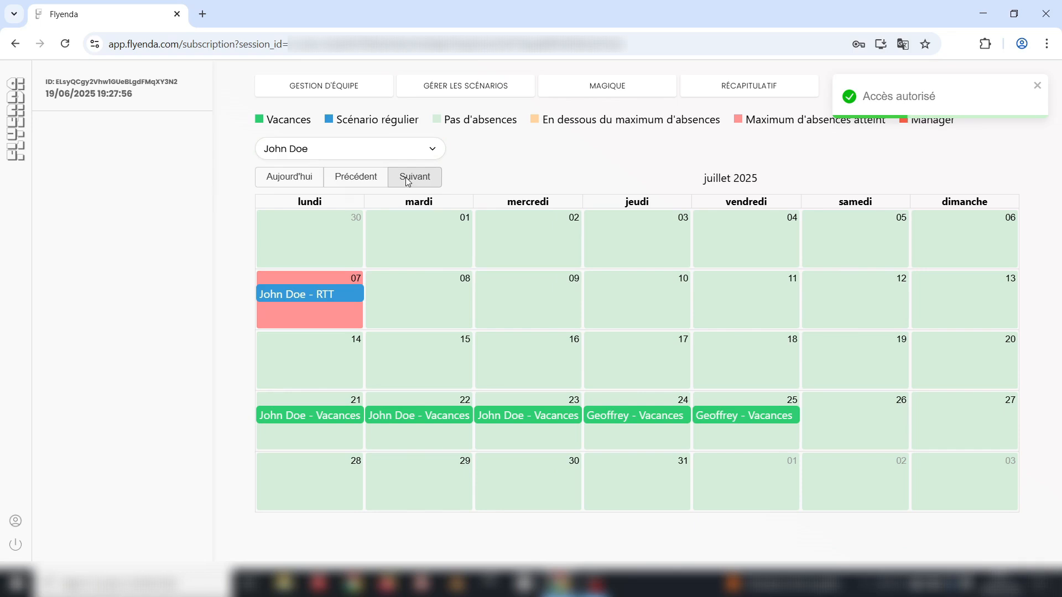
left_click(426, 304)
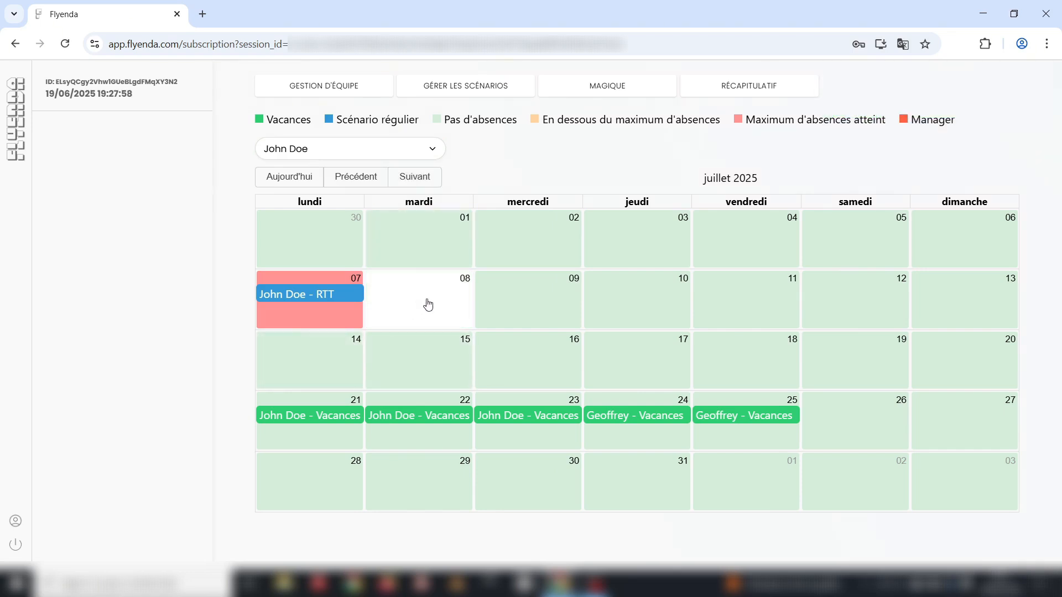
left_click(530, 304)
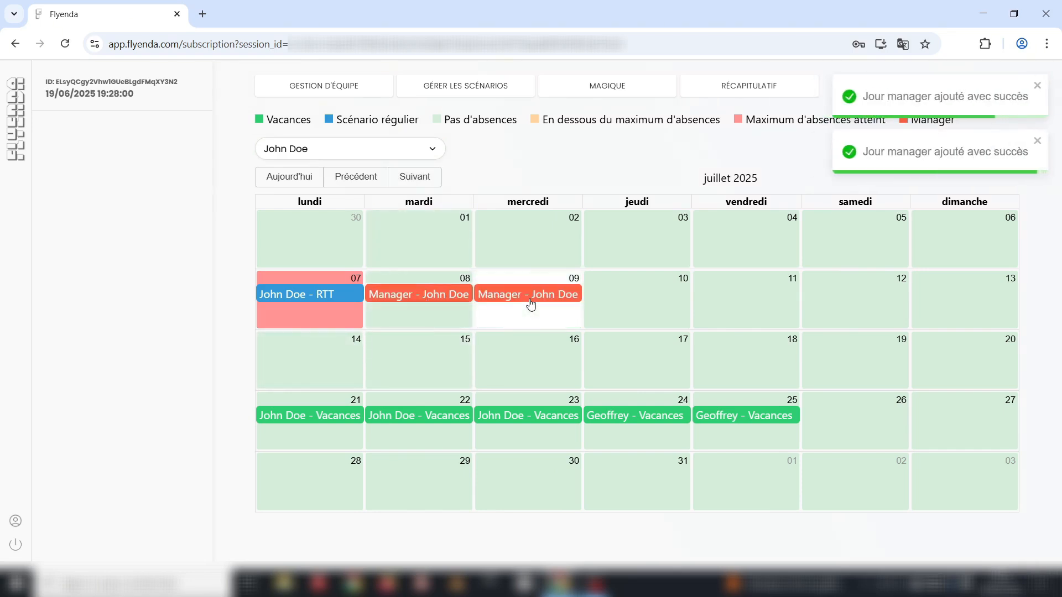
left_click(326, 88)
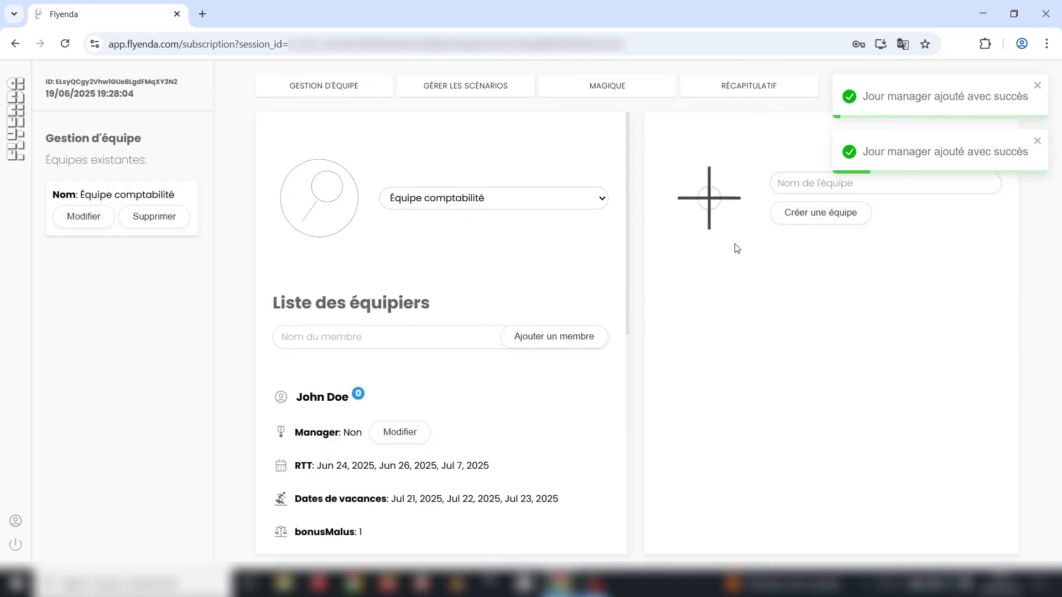
- Unlock editing with the manager PIN, untick Définir comme manager, save, then view the subscription plans
scroll(496, 365, "down", 2)
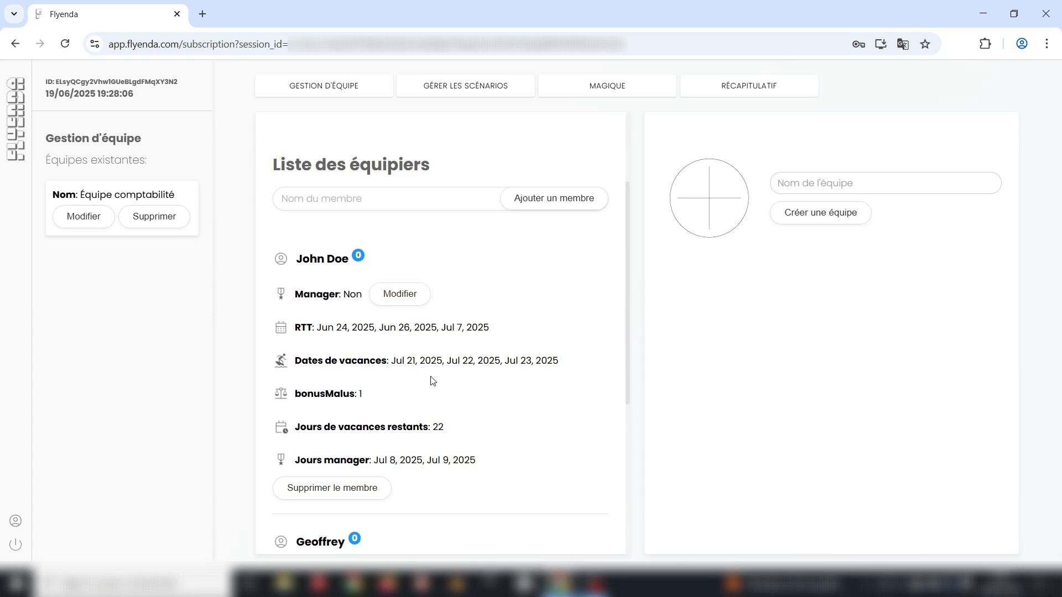
left_click_drag(296, 464, 370, 464)
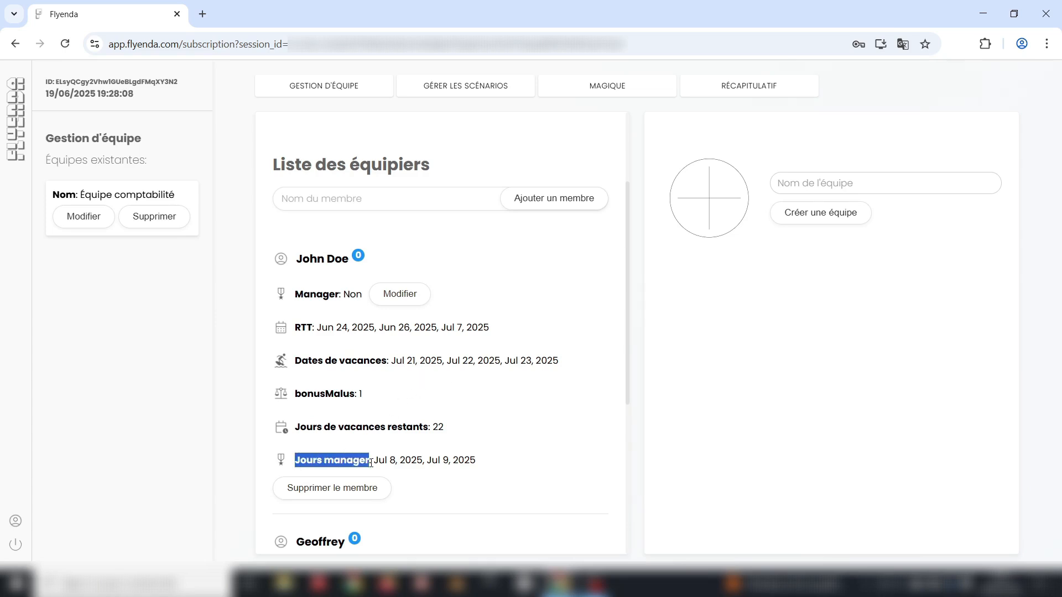
left_click(362, 461)
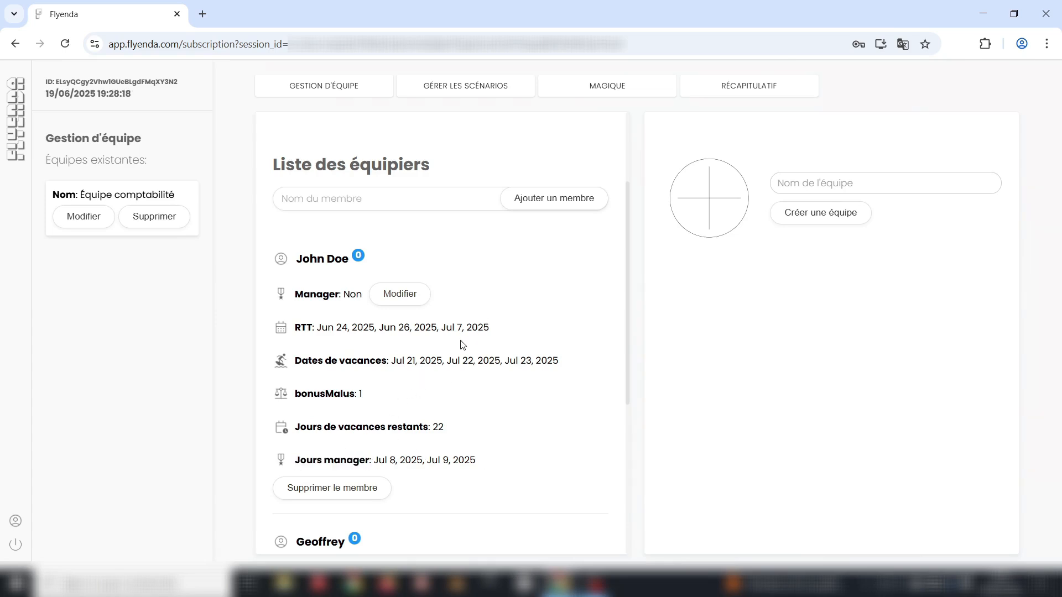
scroll(459, 347, "down", 3)
left_click(396, 370)
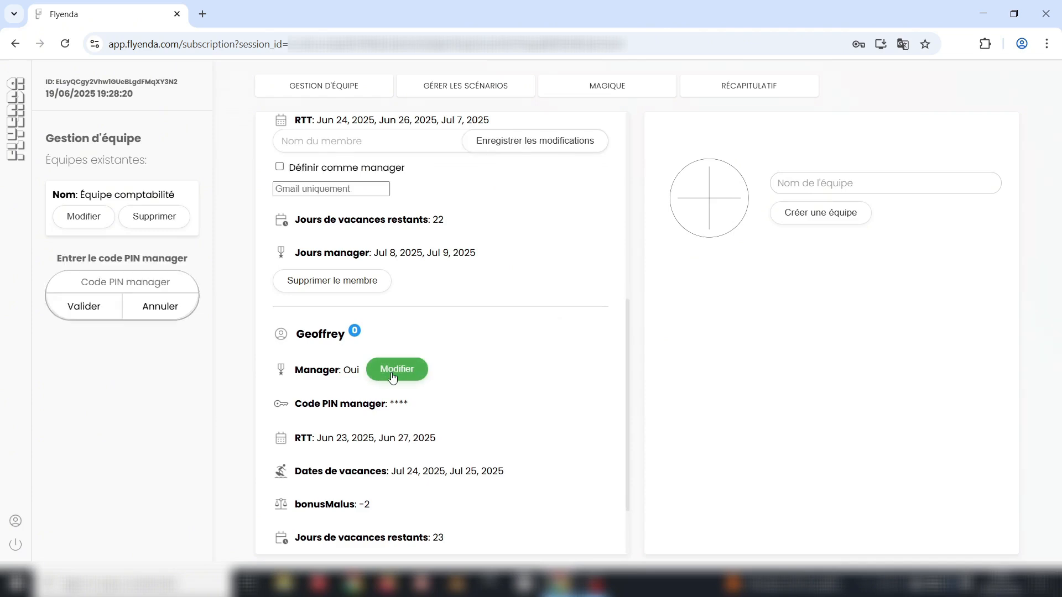
left_click(123, 281)
type("1234")
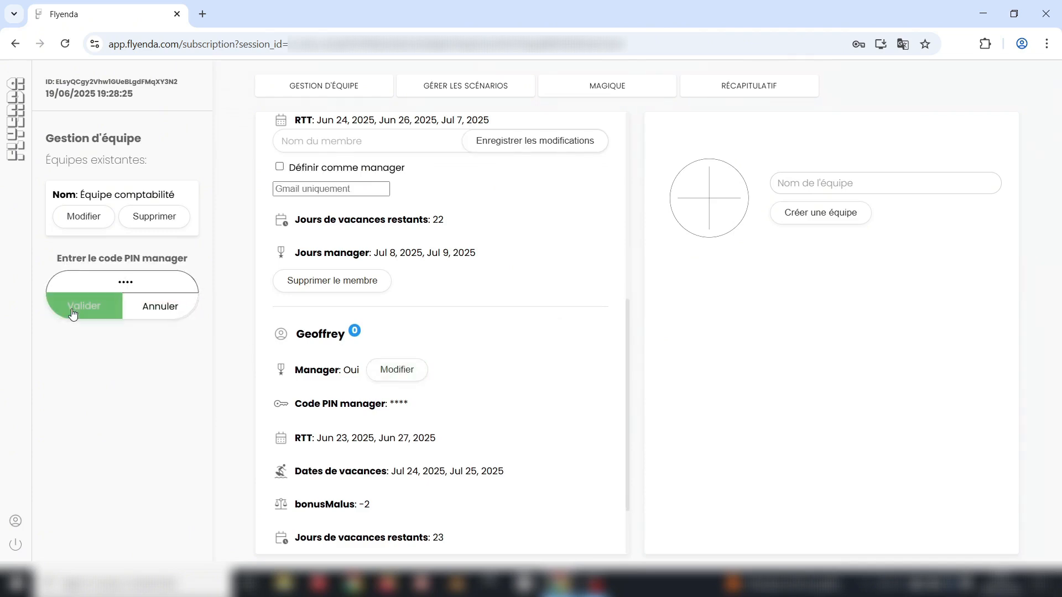
left_click(74, 312)
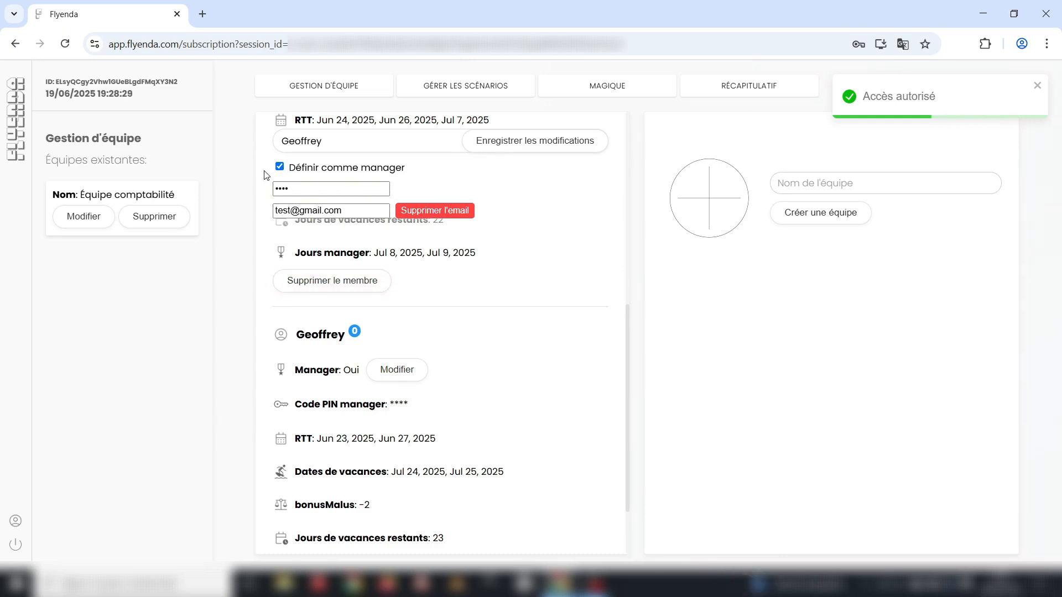
left_click(280, 167)
left_click(529, 144)
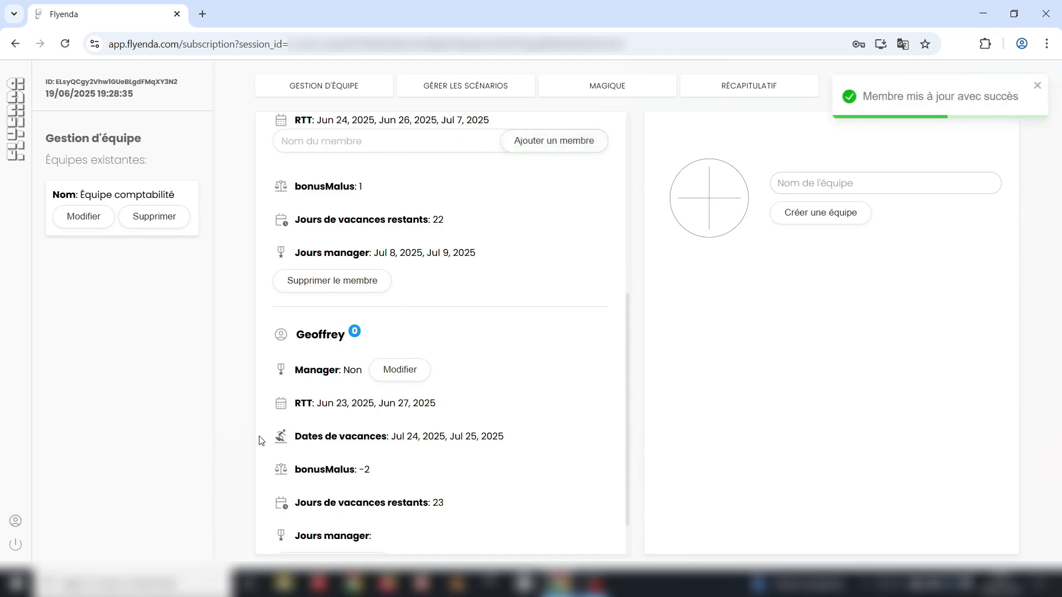
left_click(16, 522)
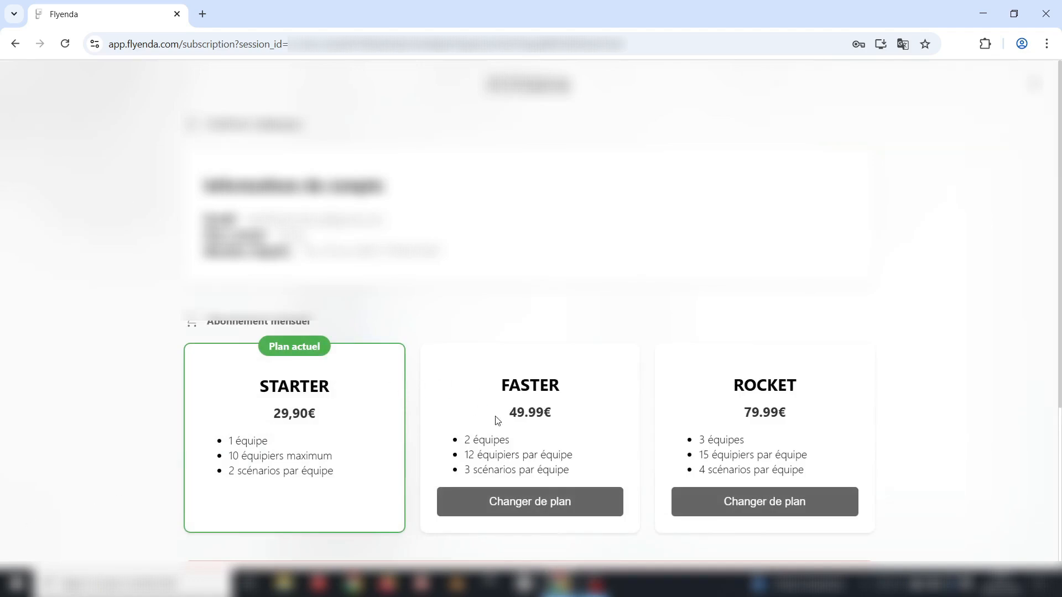
scroll(349, 416, "down", 4)
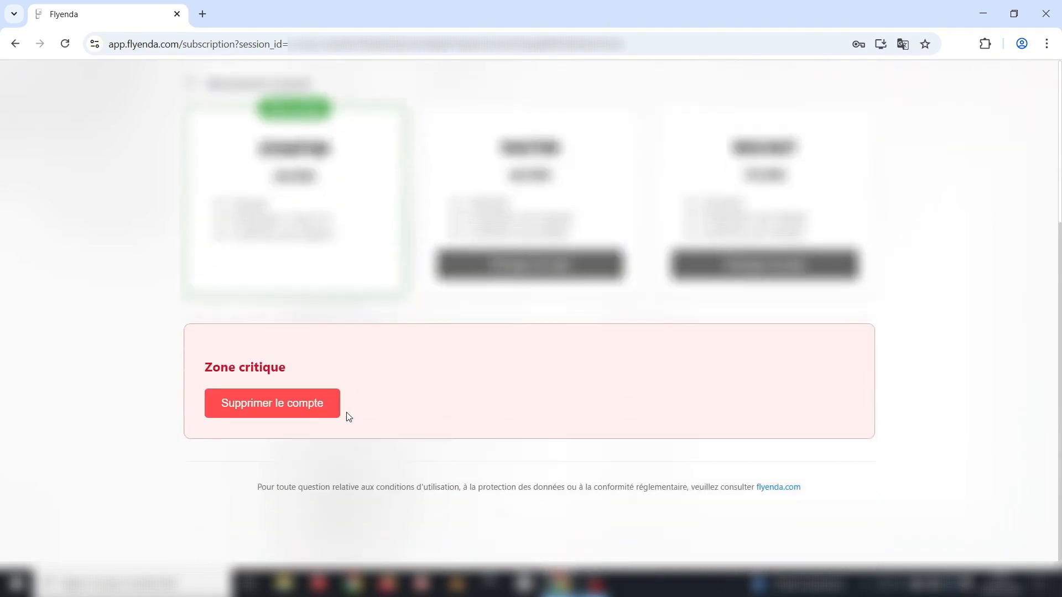
left_click(278, 410)
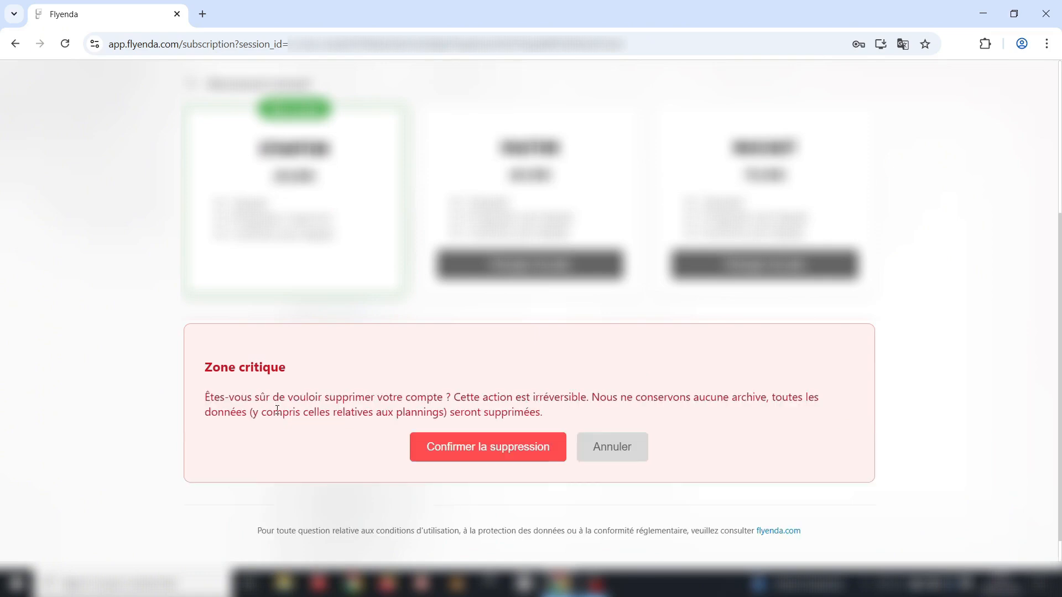
left_click(470, 459)
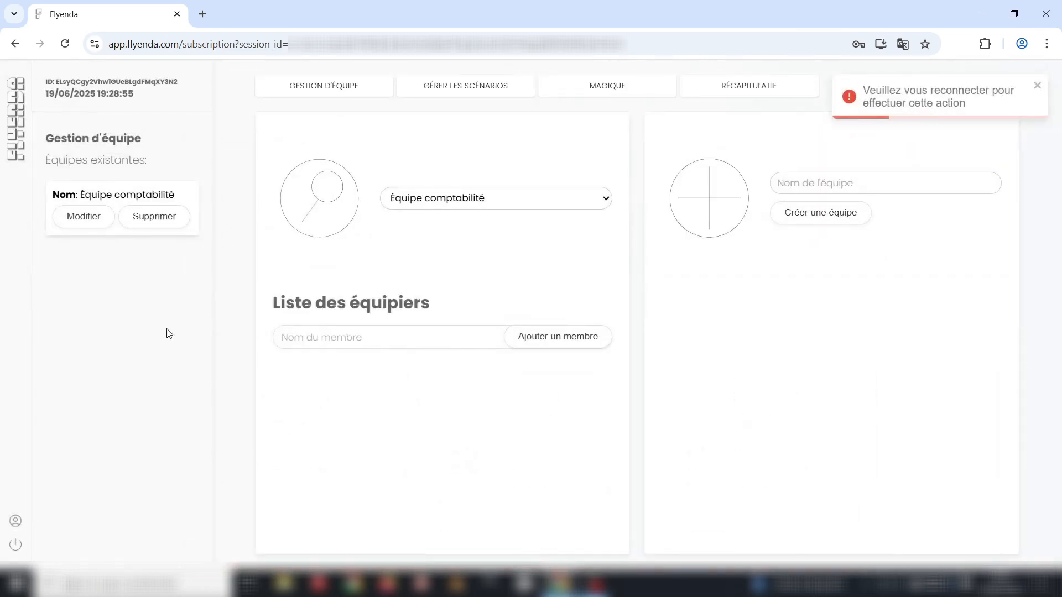
- Log out from the sidebar so the ID reads 'Non connecté'
left_click(16, 546)
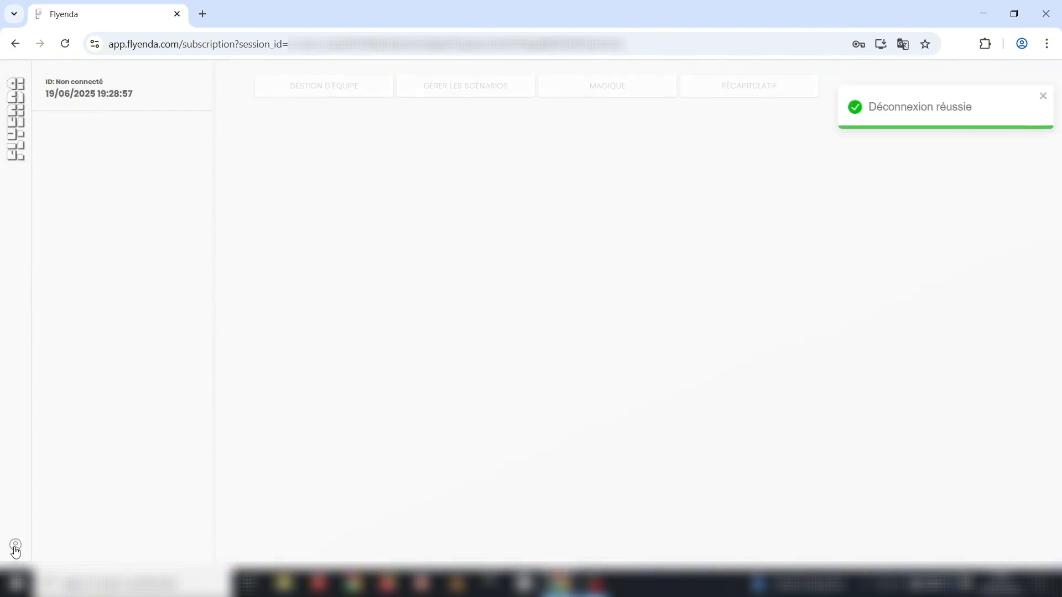